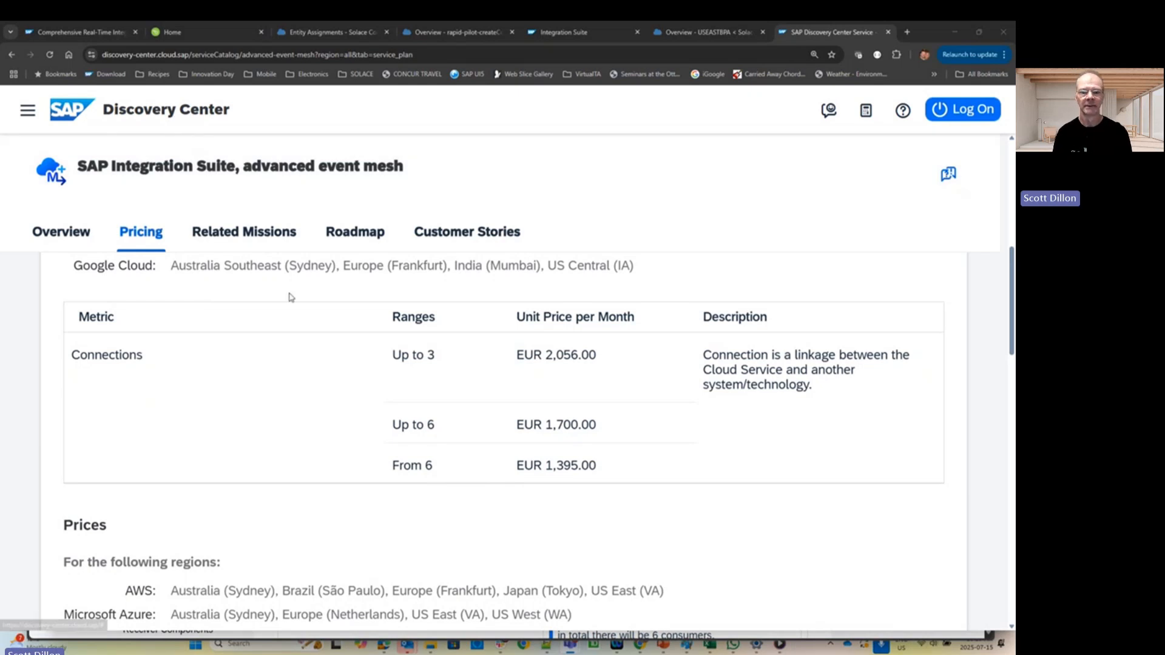
- Highlight the Azure US East (VA) region text in the advanced event mesh pricing
scroll(230, 338, up, 2)
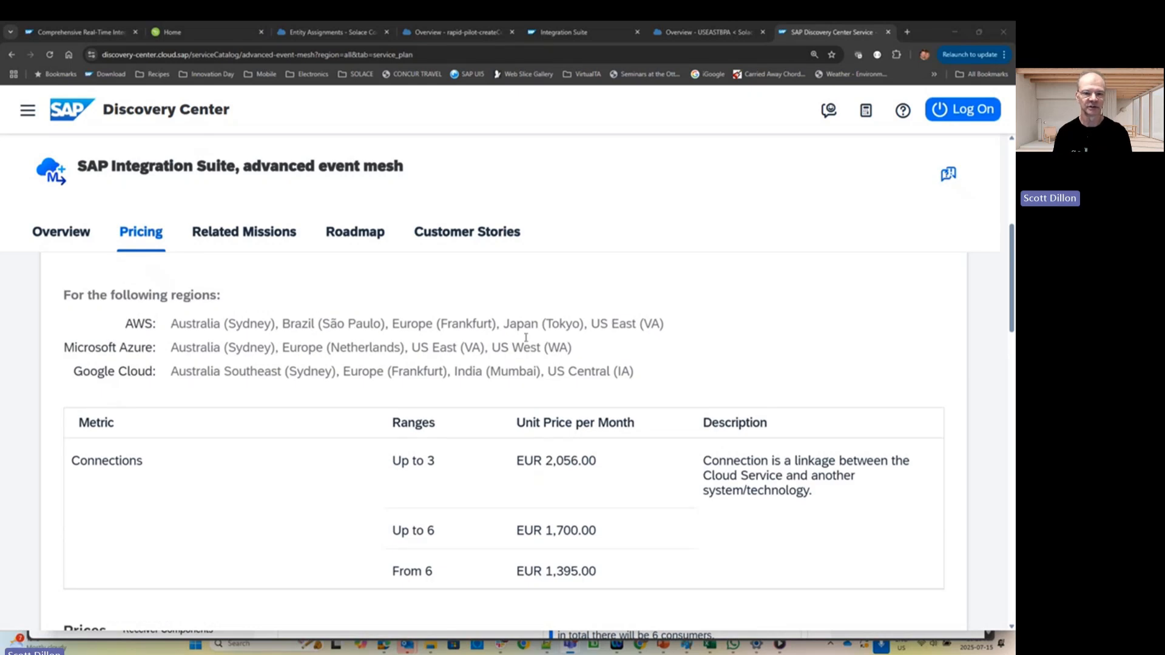
drag(411, 347, 486, 348)
right_click(486, 348)
click(470, 344)
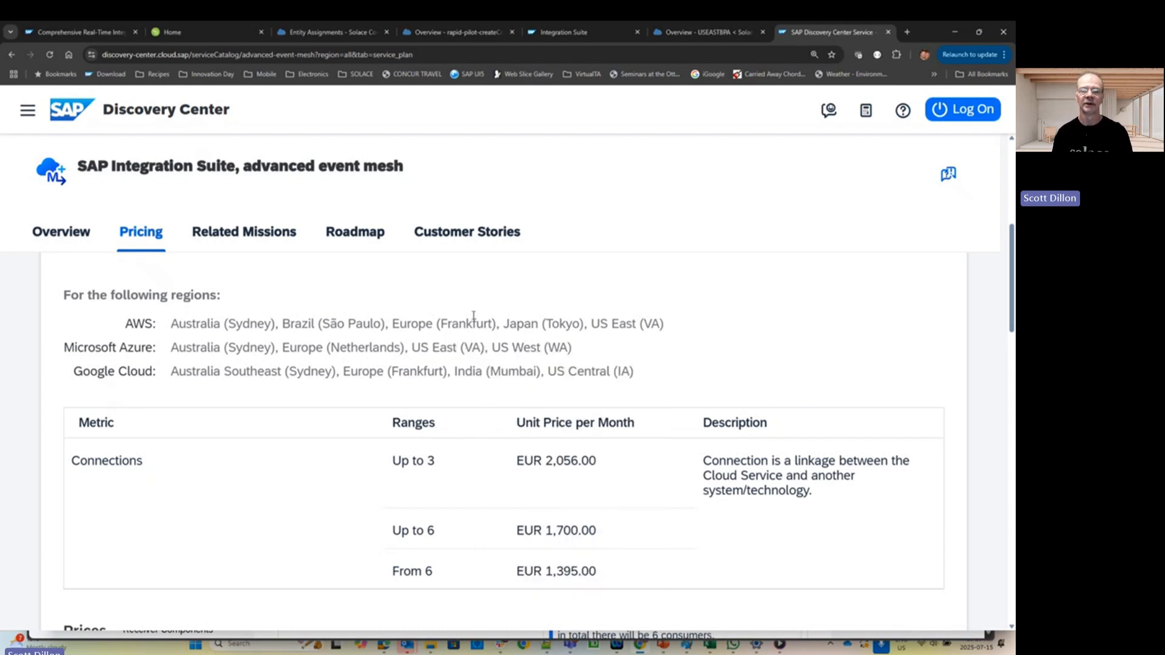
- Scroll through the Tenant price rows, then switch to the USEASTBPA subaccount overview
scroll(443, 344, down, 9)
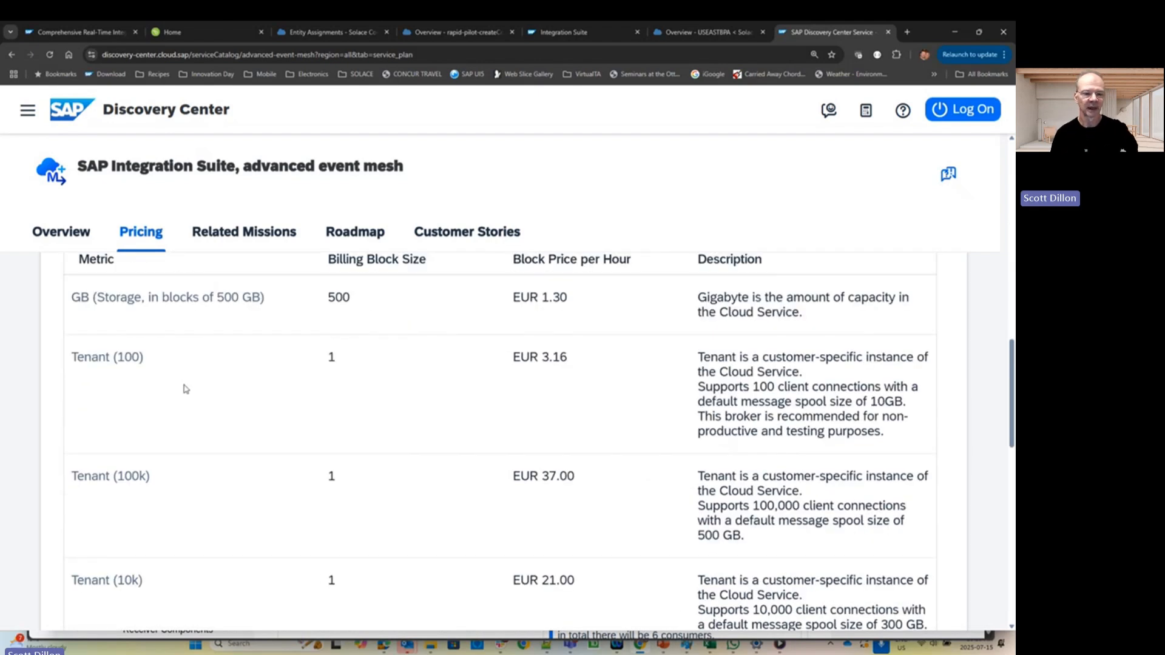
scroll(183, 390, down, 1)
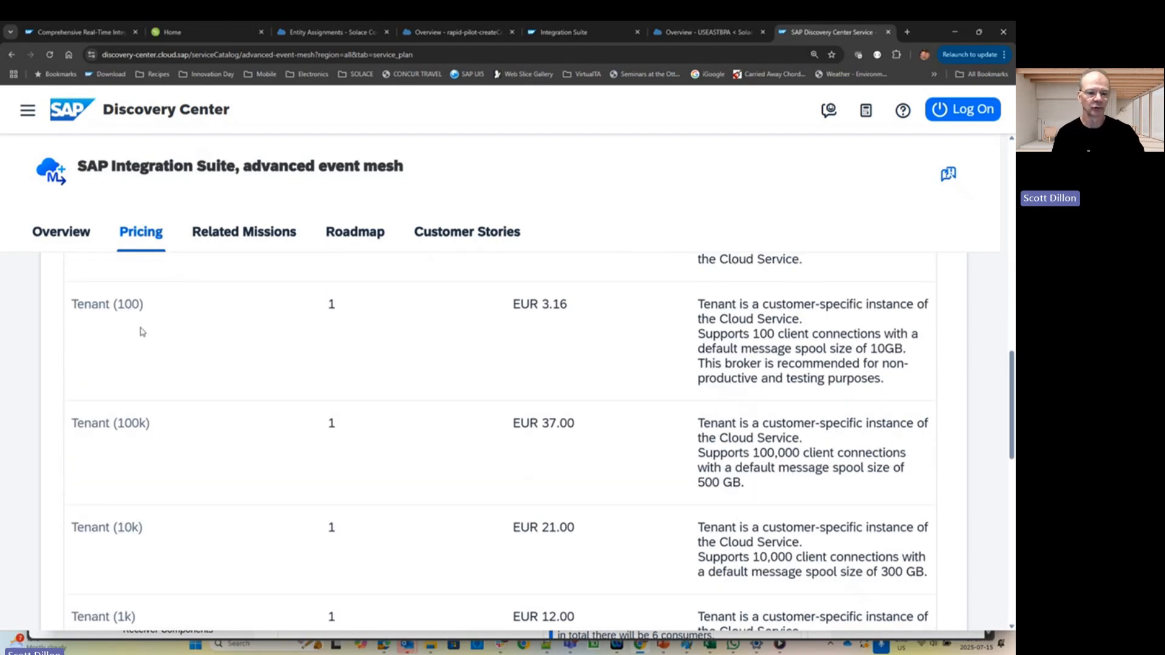
scroll(141, 332, down, 1)
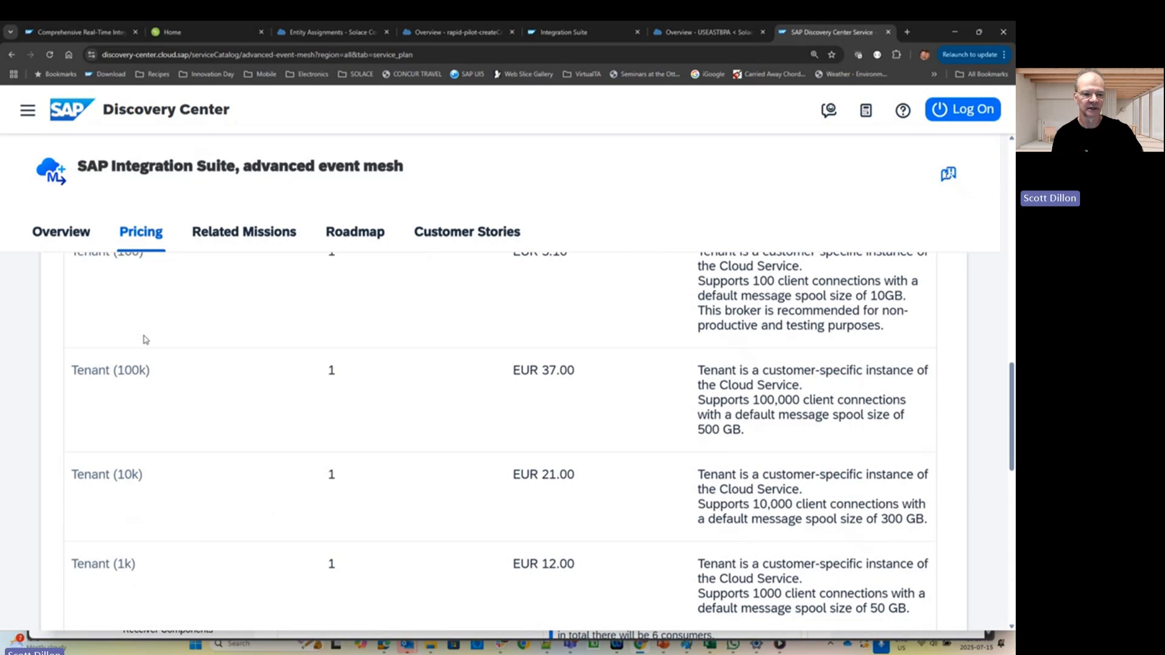
scroll(143, 334, down, 4)
scroll(146, 343, down, 1)
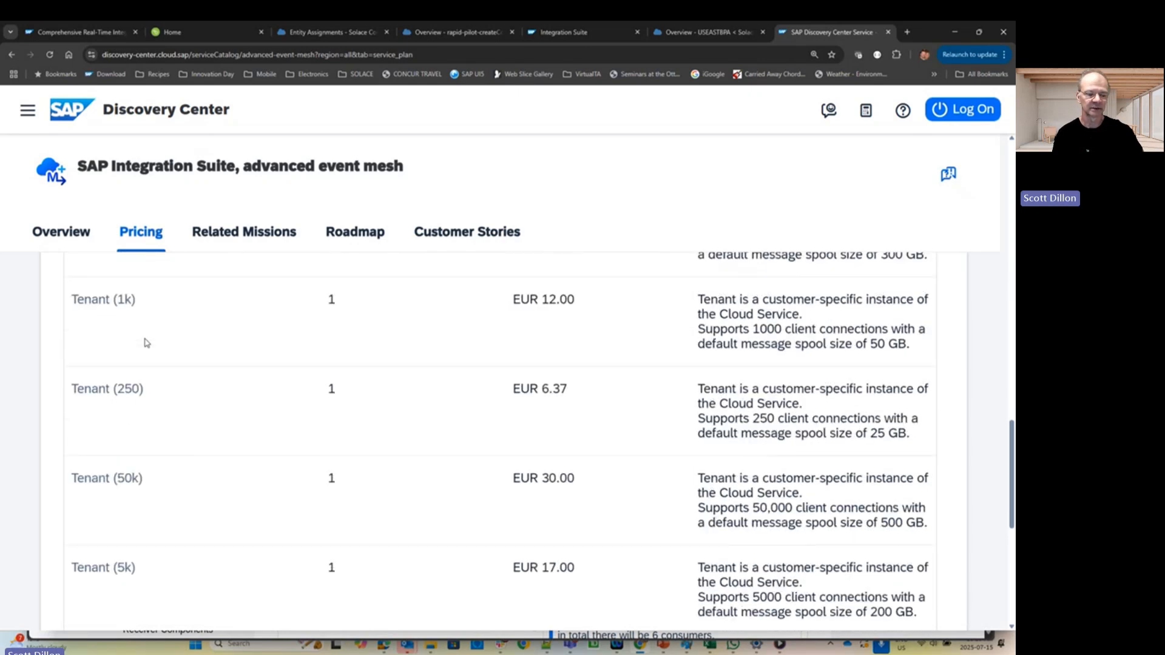
scroll(146, 343, down, 1)
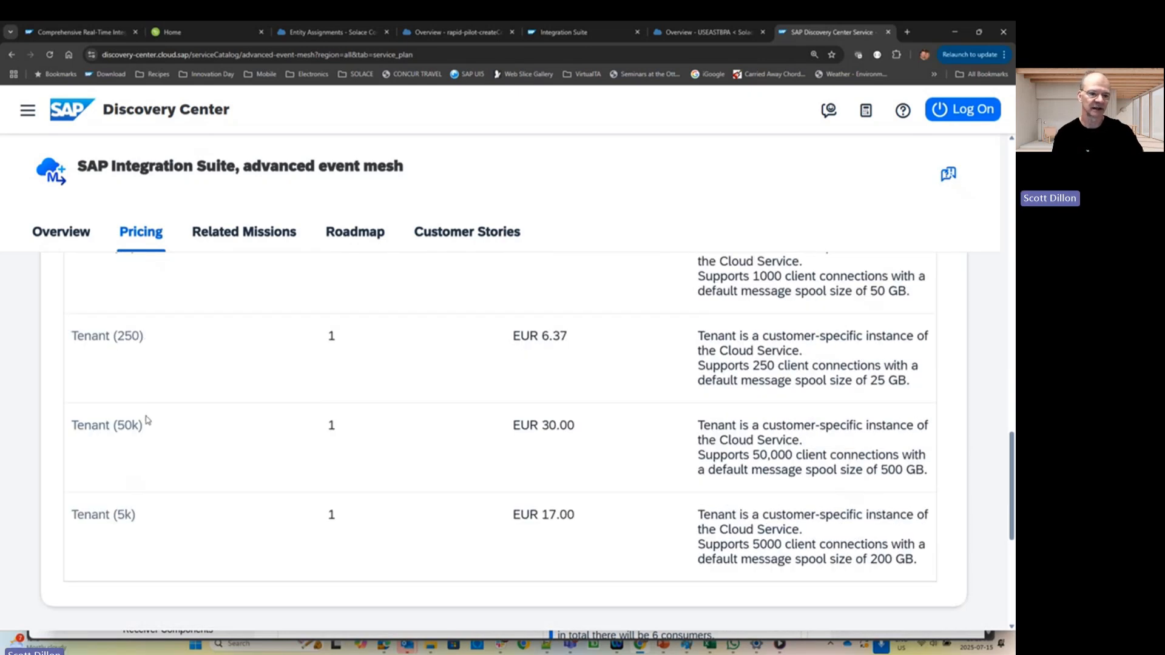
scroll(163, 420, up, 8)
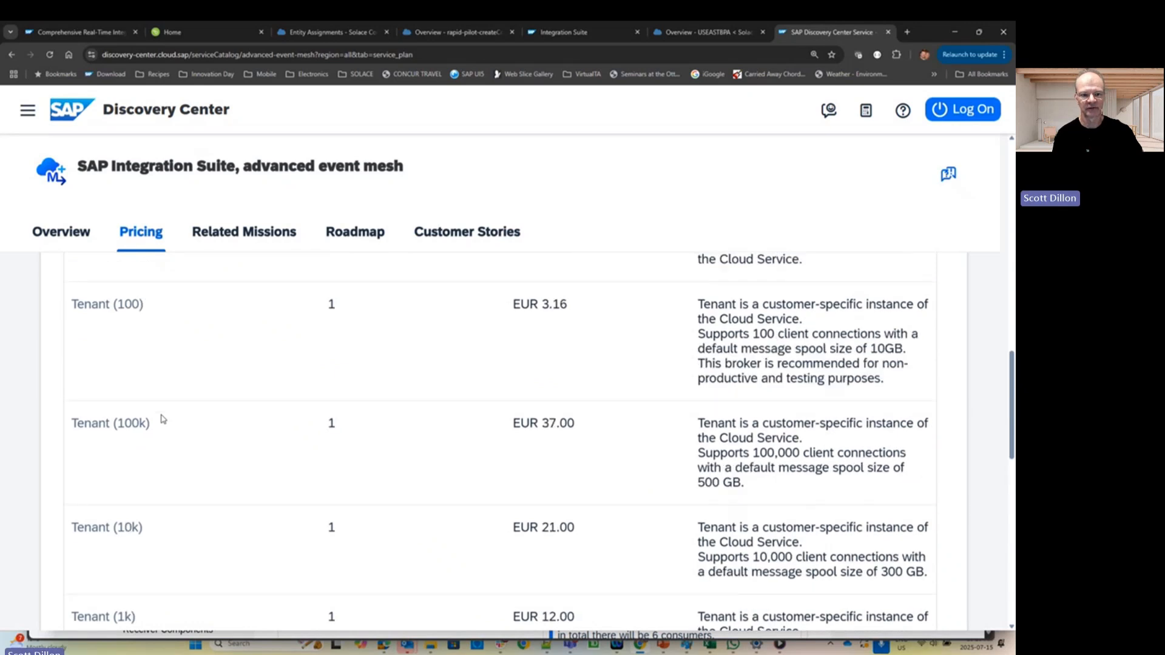
scroll(158, 411, down, 3)
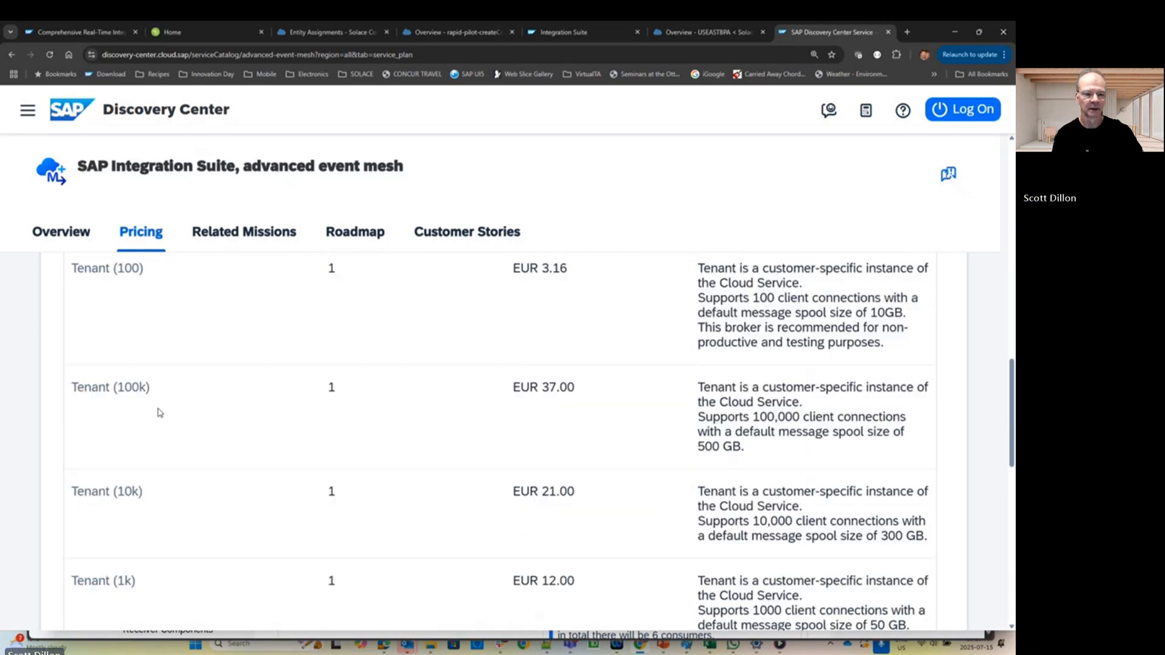
scroll(160, 413, down, 2)
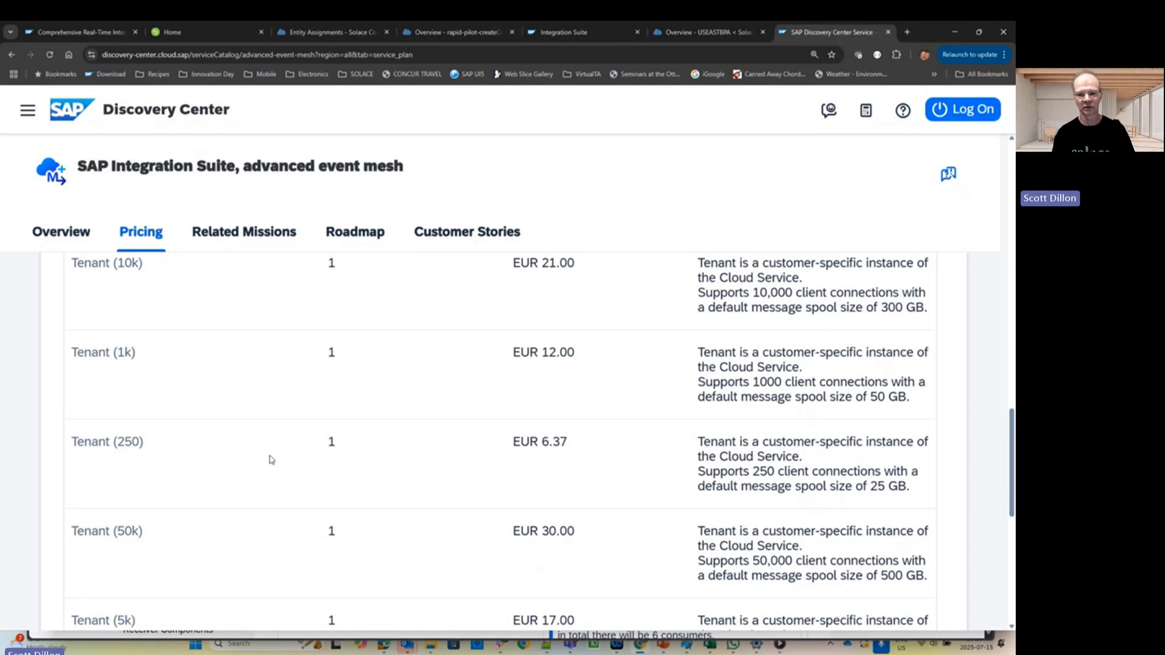
click(708, 32)
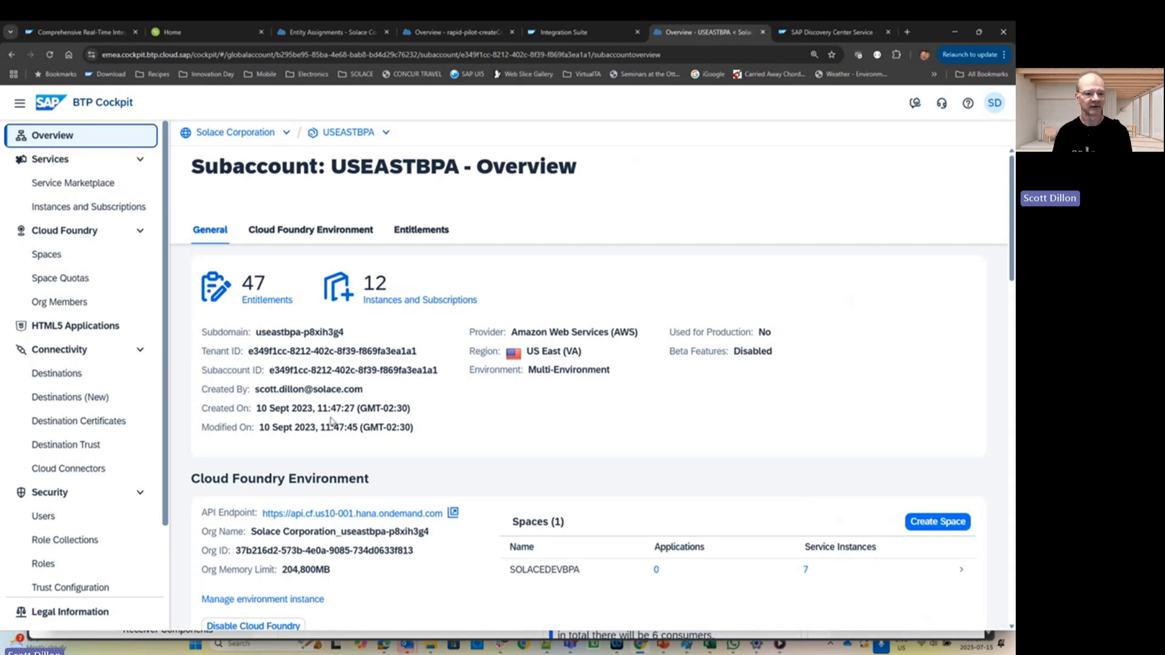
- Open the USEASTBPA Entitlements page from the left navigation
scroll(91, 413, down, 3)
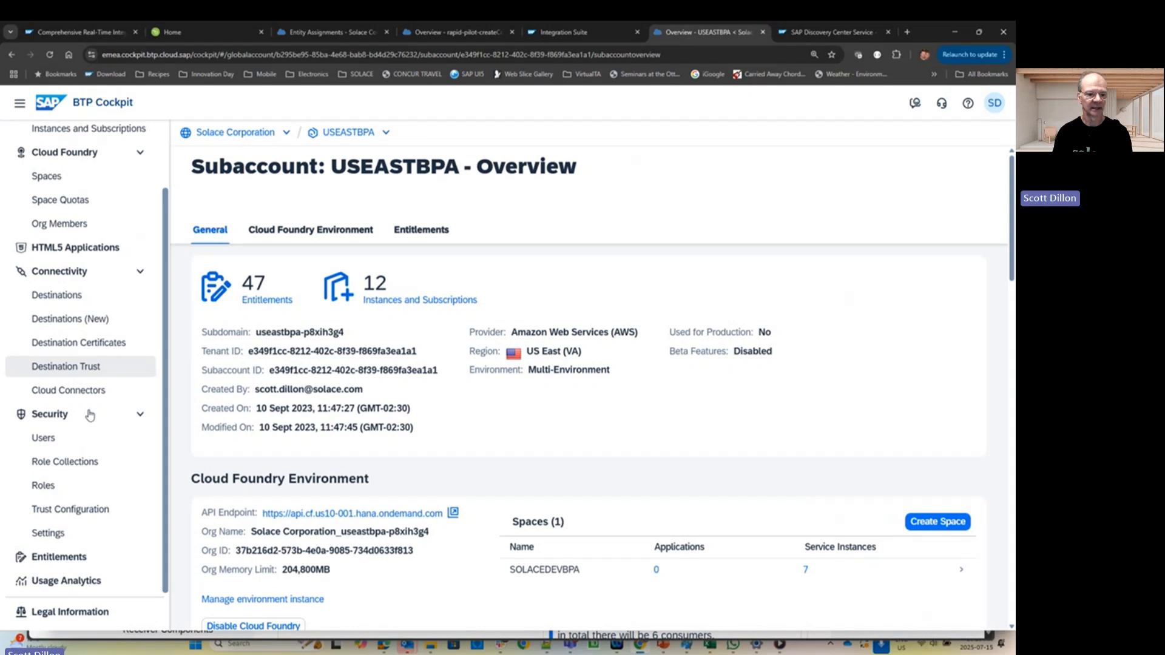
click(67, 560)
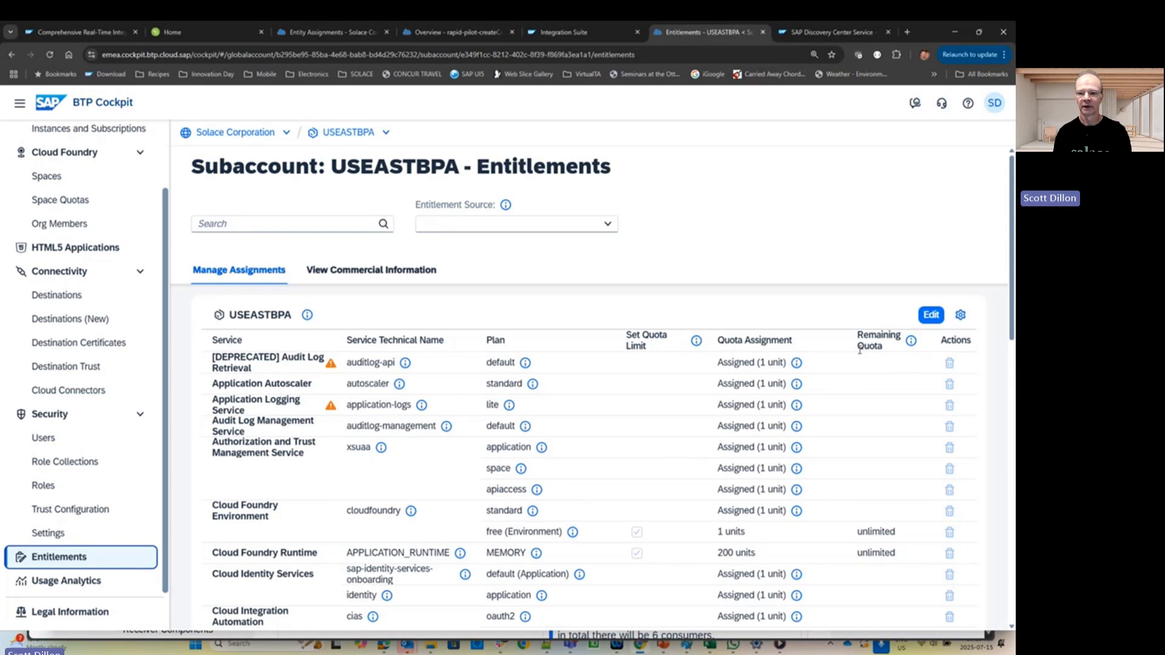
- Add the advanced event mesh broker-100 and test-demo (Application) plans to the entitlements
click(932, 315)
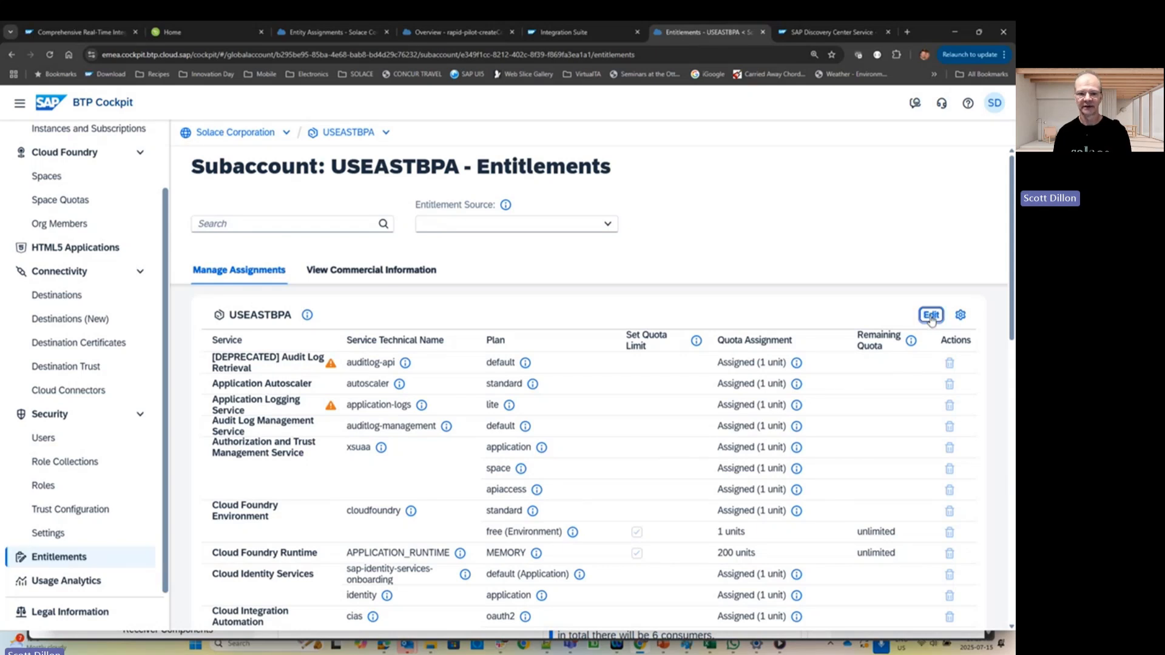
click(829, 317)
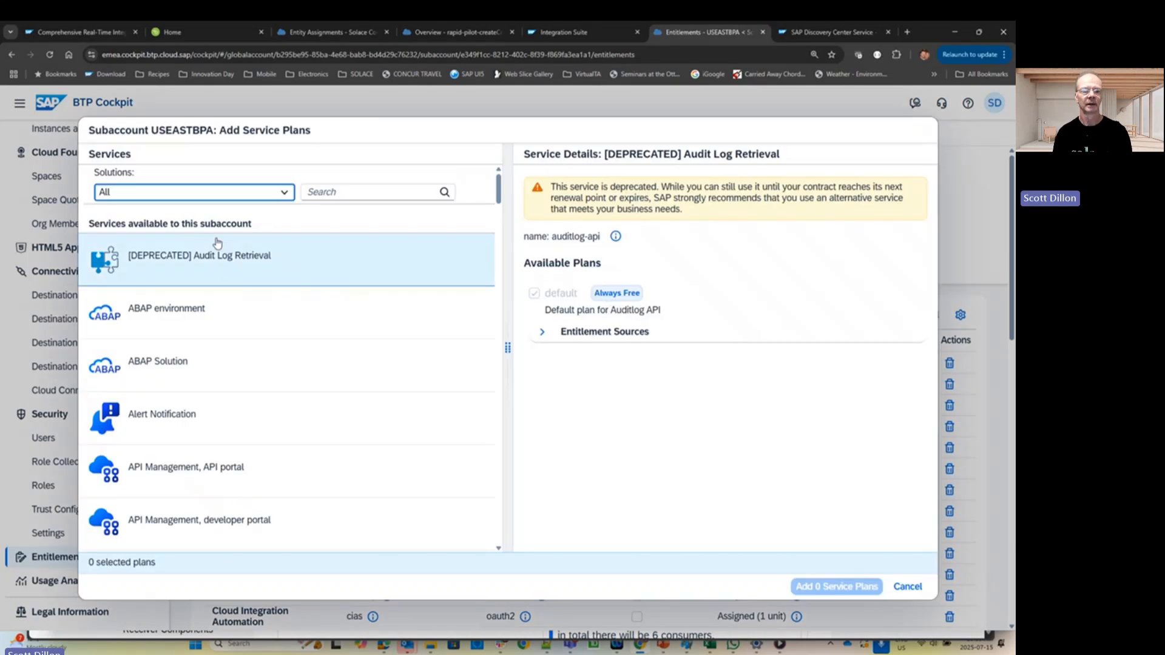
click(361, 192)
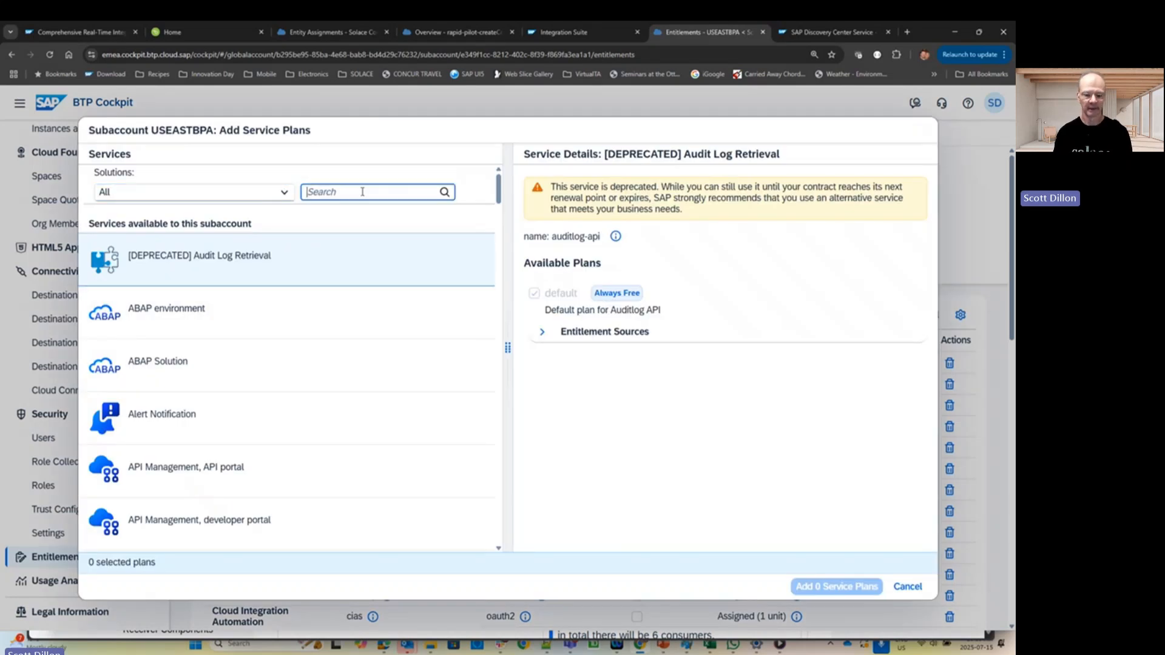
text(mesh)
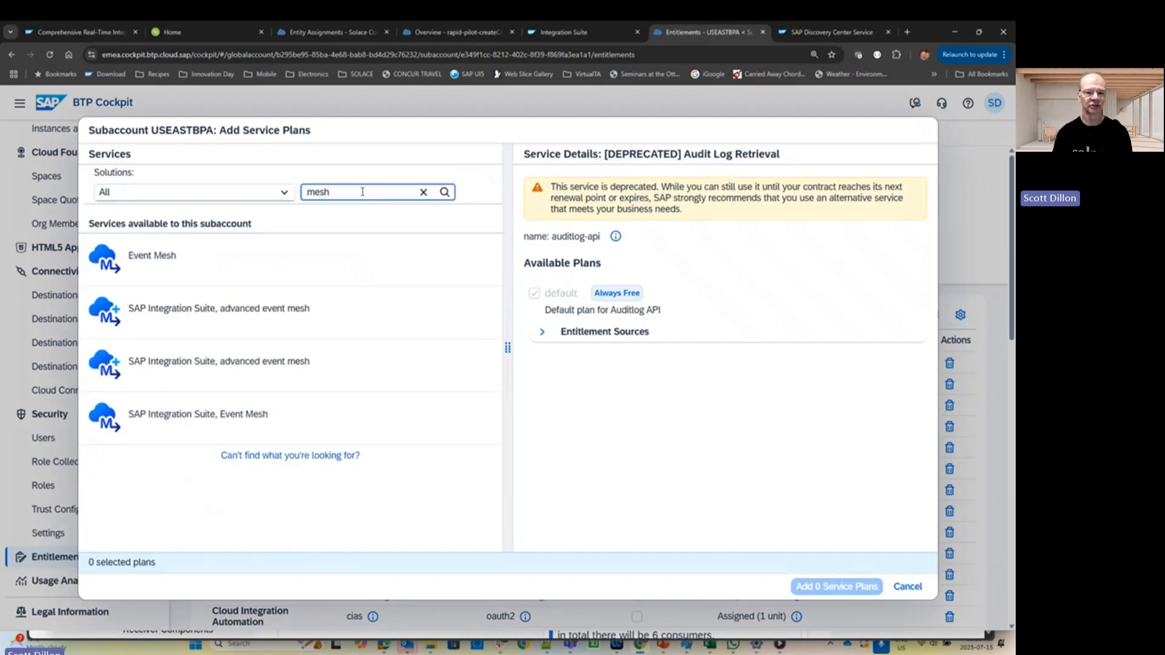
click(194, 361)
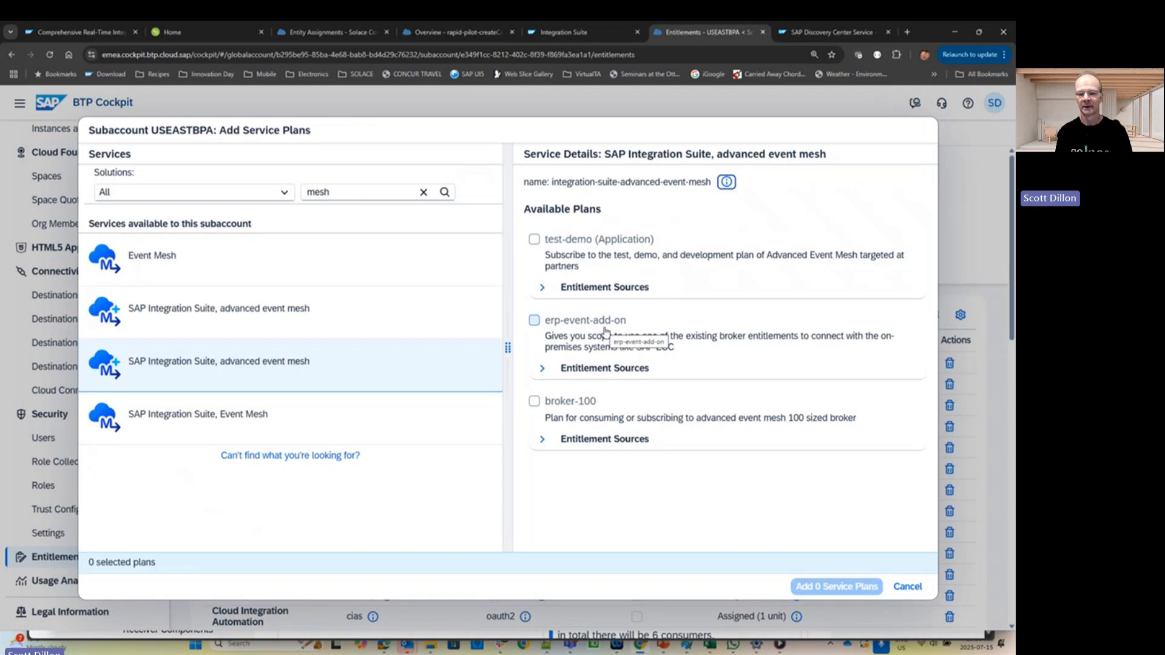
click(535, 402)
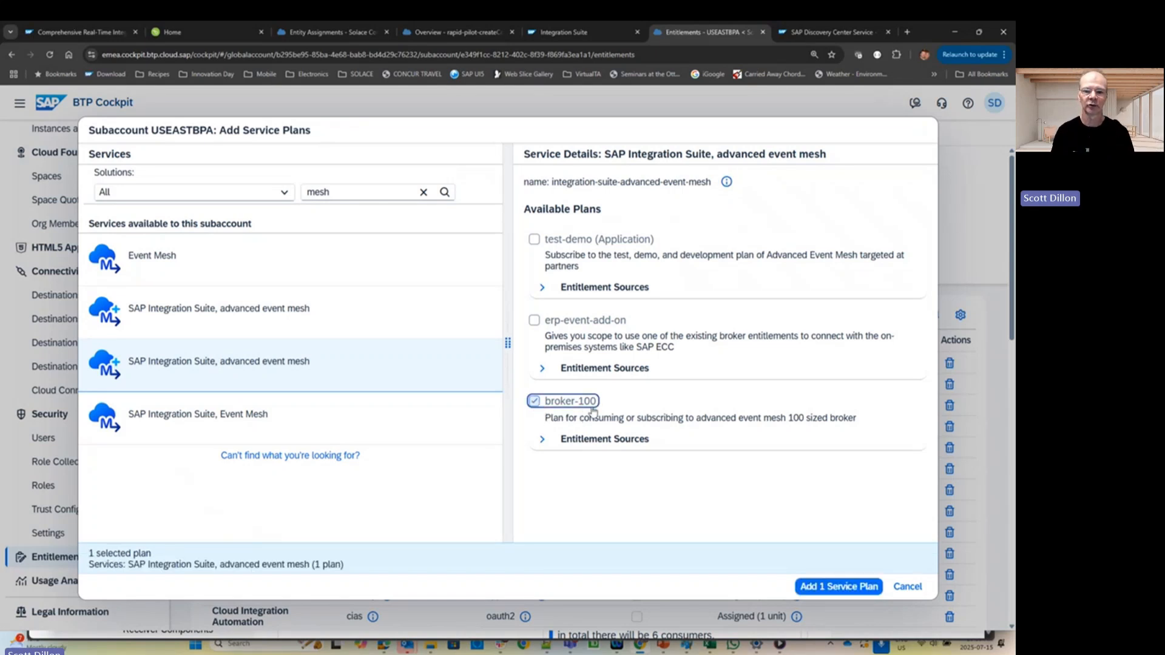
click(534, 240)
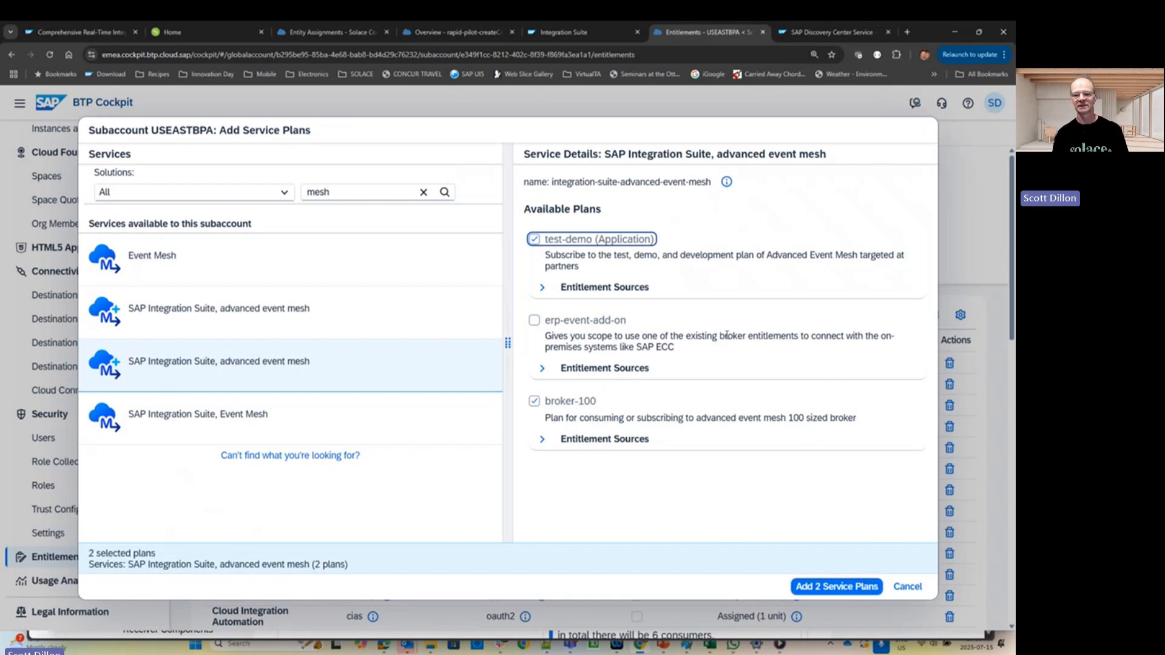
click(850, 587)
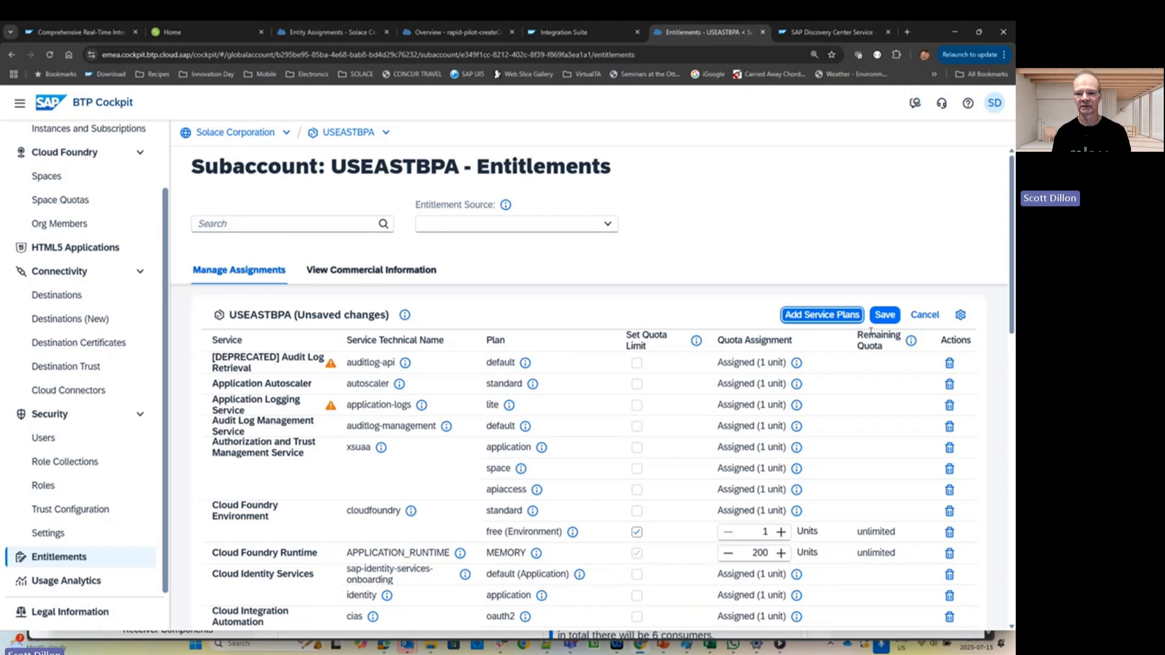
- Save the entitlements, then view the Custom IAS tenant under Trust Configuration
click(885, 315)
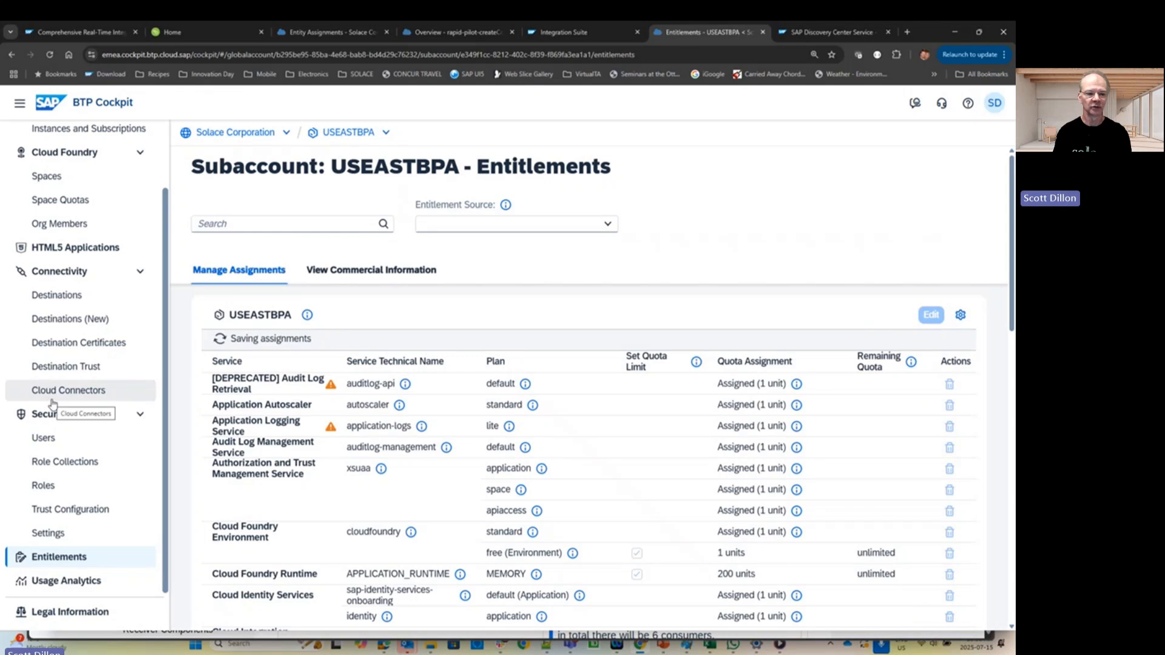
click(76, 511)
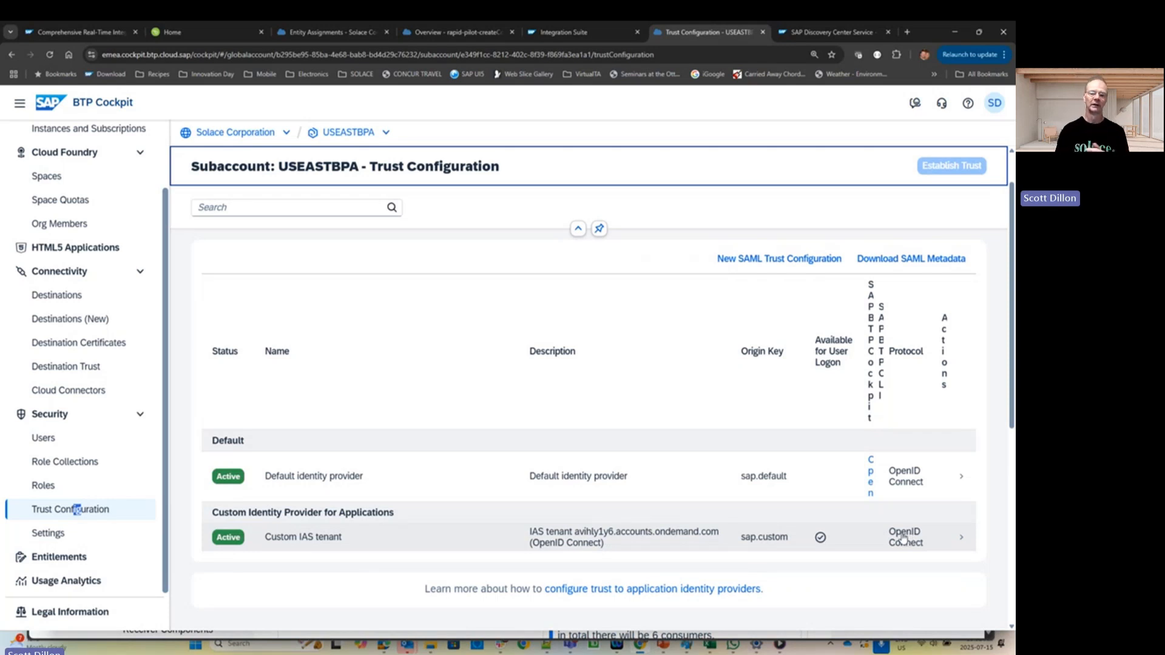
click(363, 542)
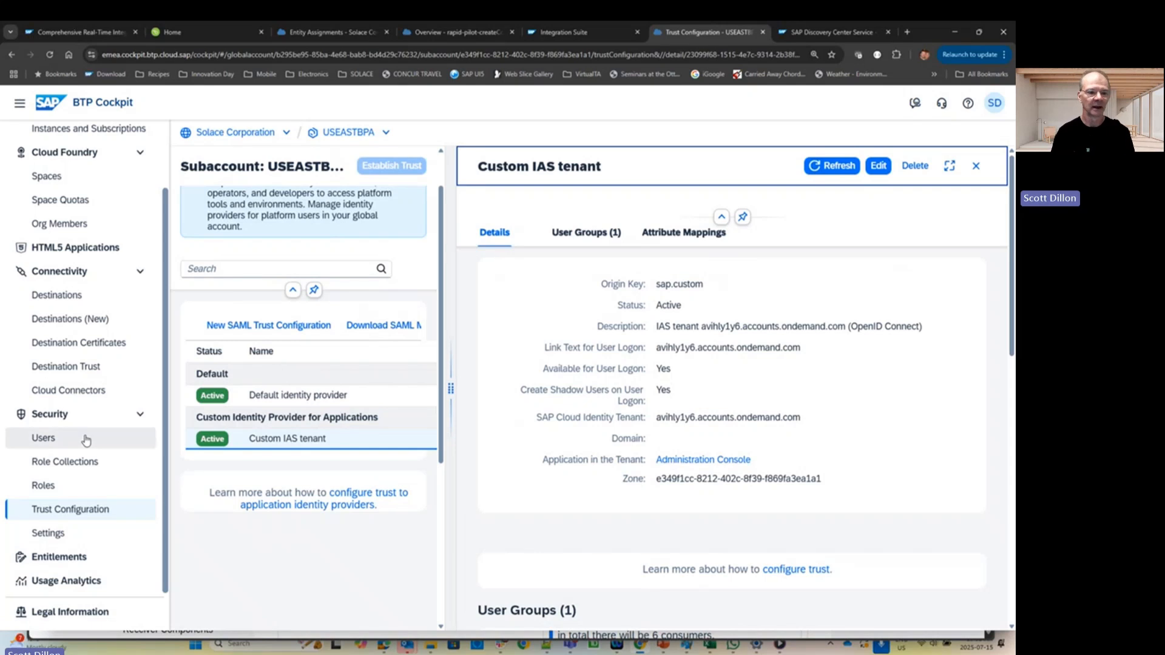
scroll(85, 440, up, 2)
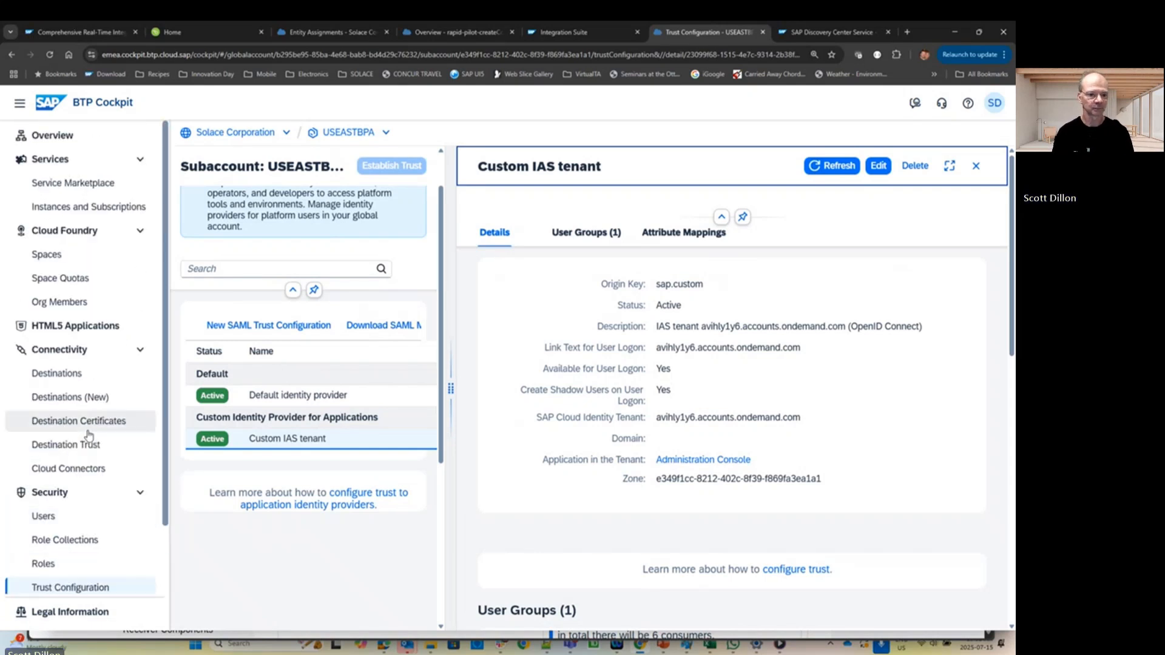
scroll(103, 364, down, 3)
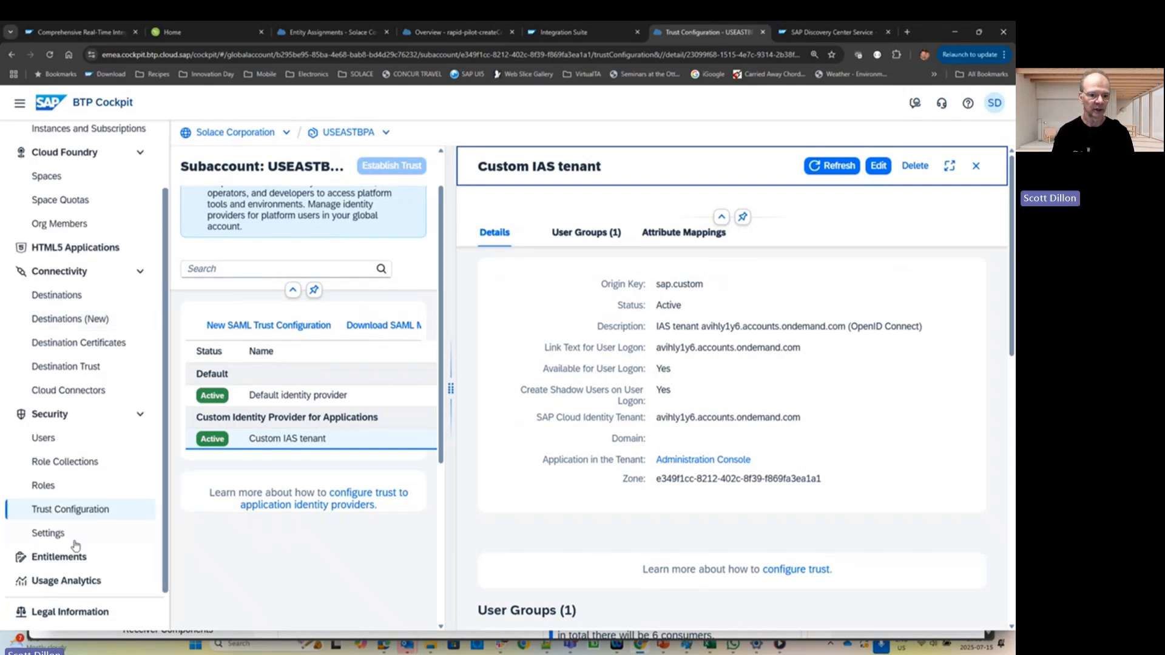
scroll(100, 243, up, 2)
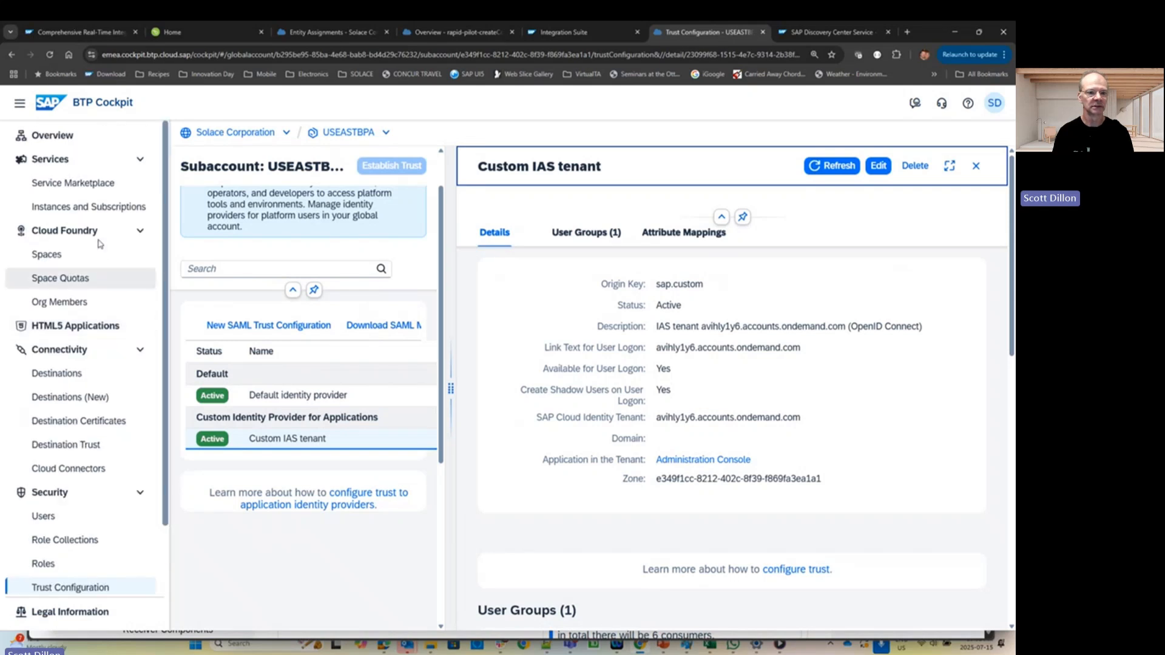
click(94, 209)
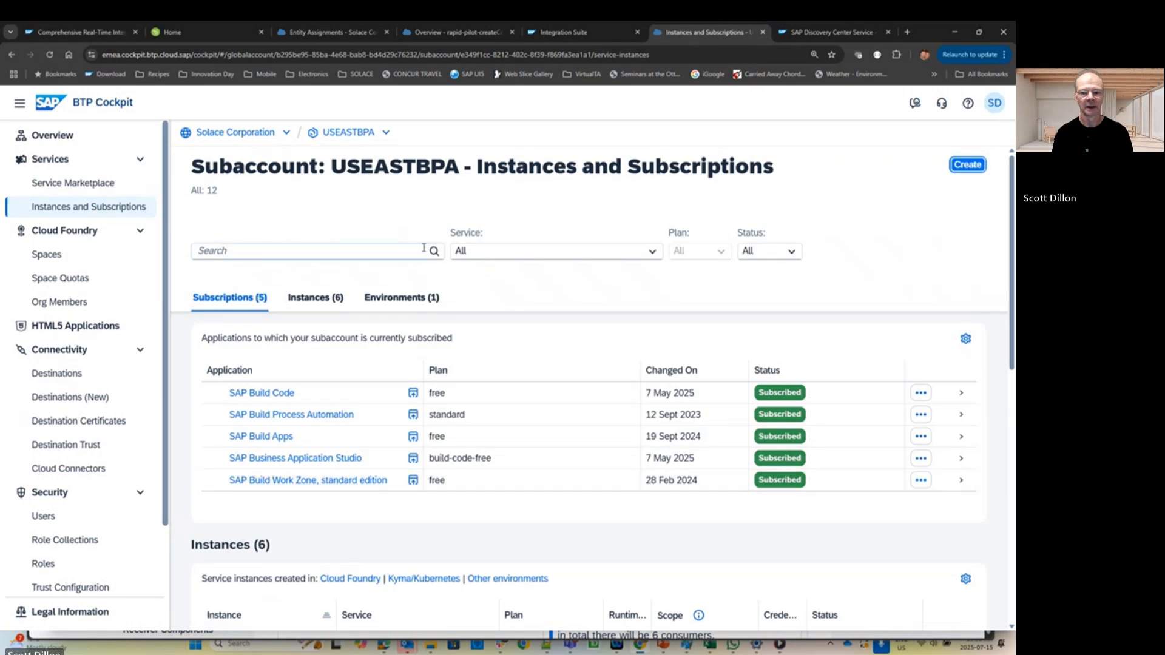
- Find advanced event mesh in Service Marketplace and choose the test-demo plan, acknowledging costs
click(82, 183)
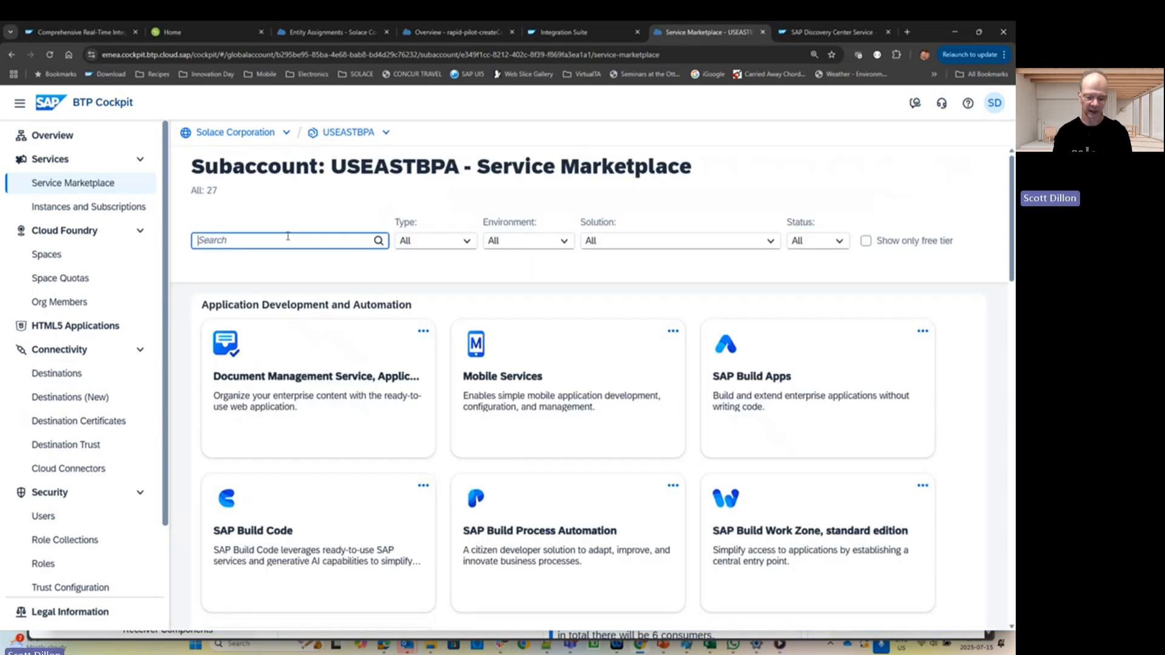
text(mesh)
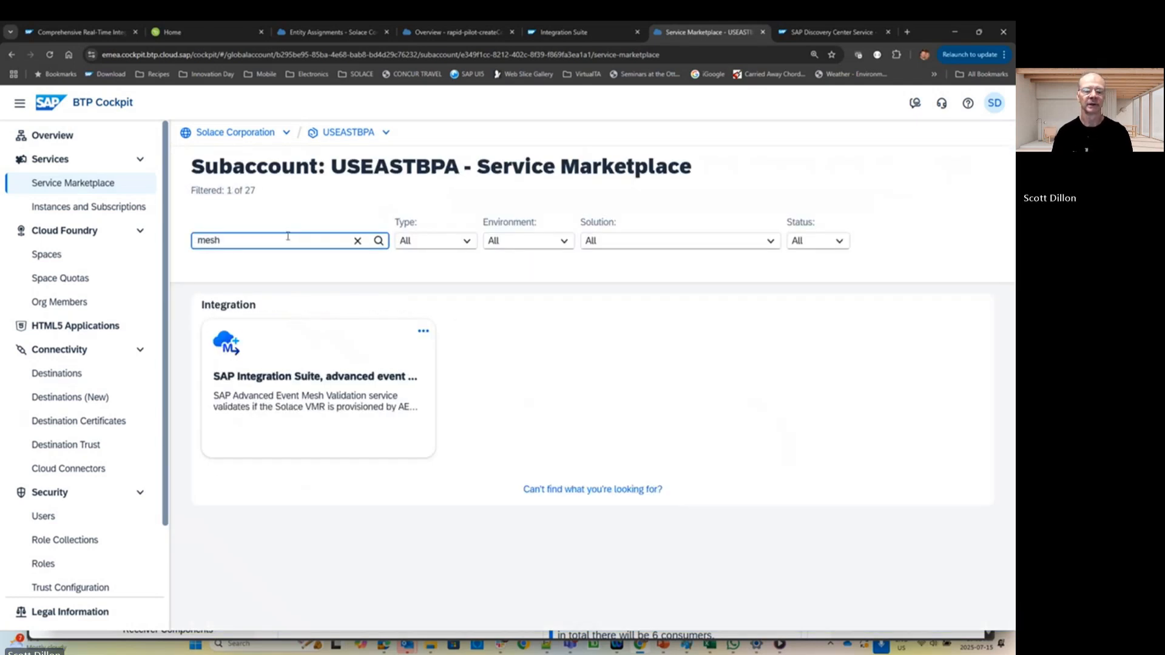
click(340, 384)
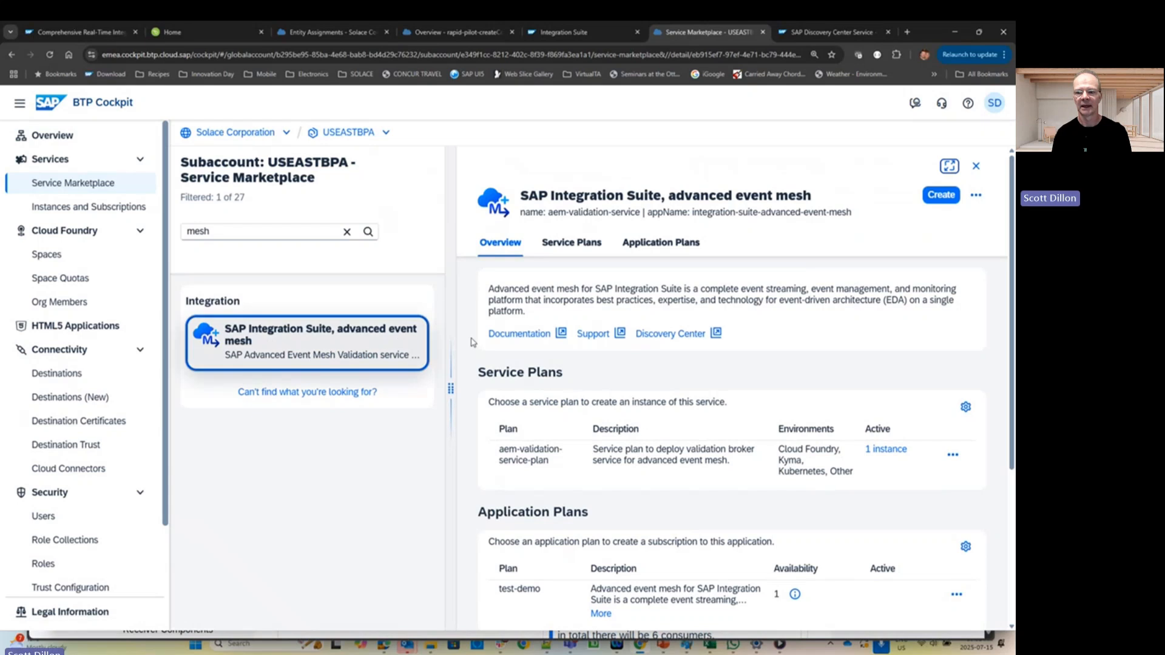
click(936, 198)
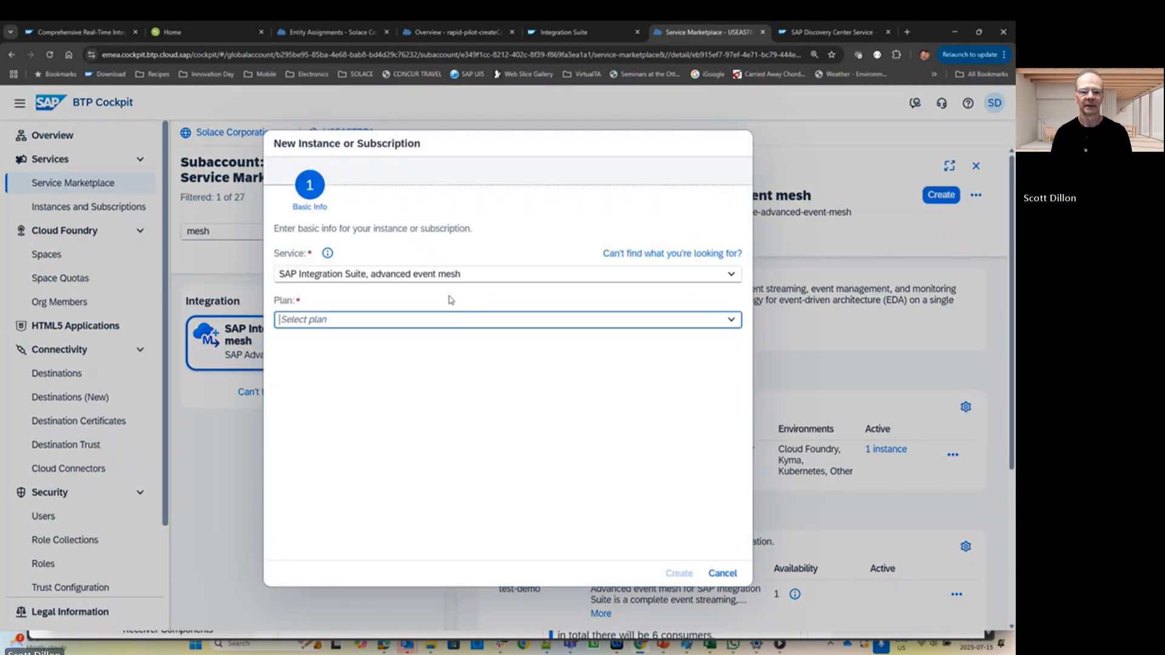
click(730, 319)
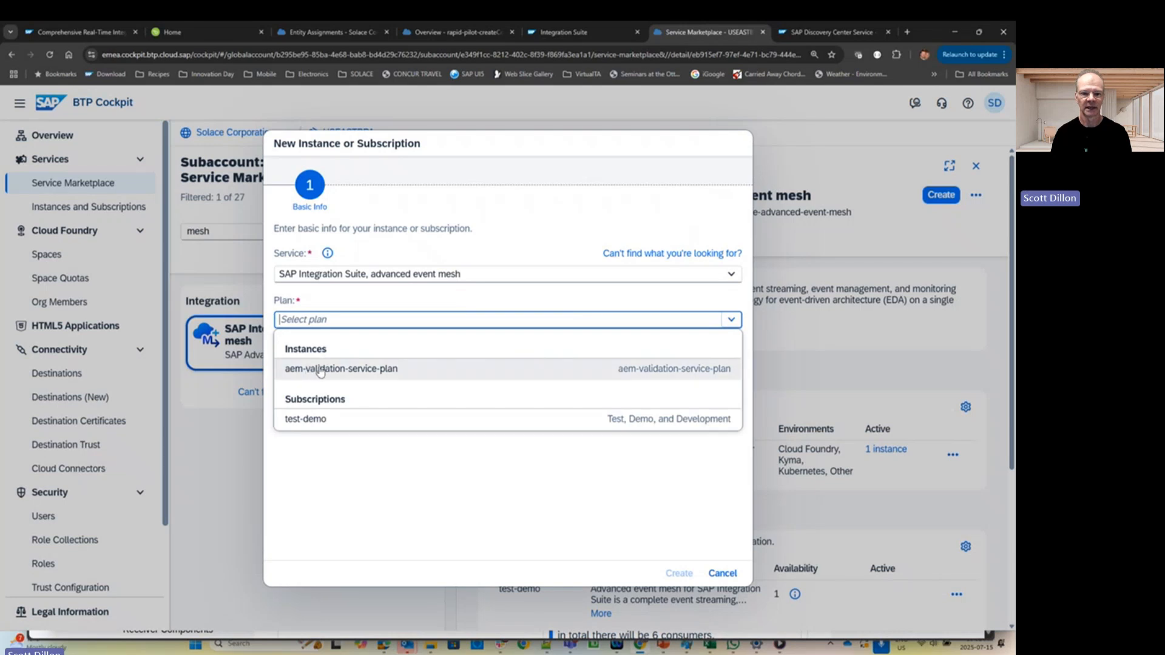
click(323, 423)
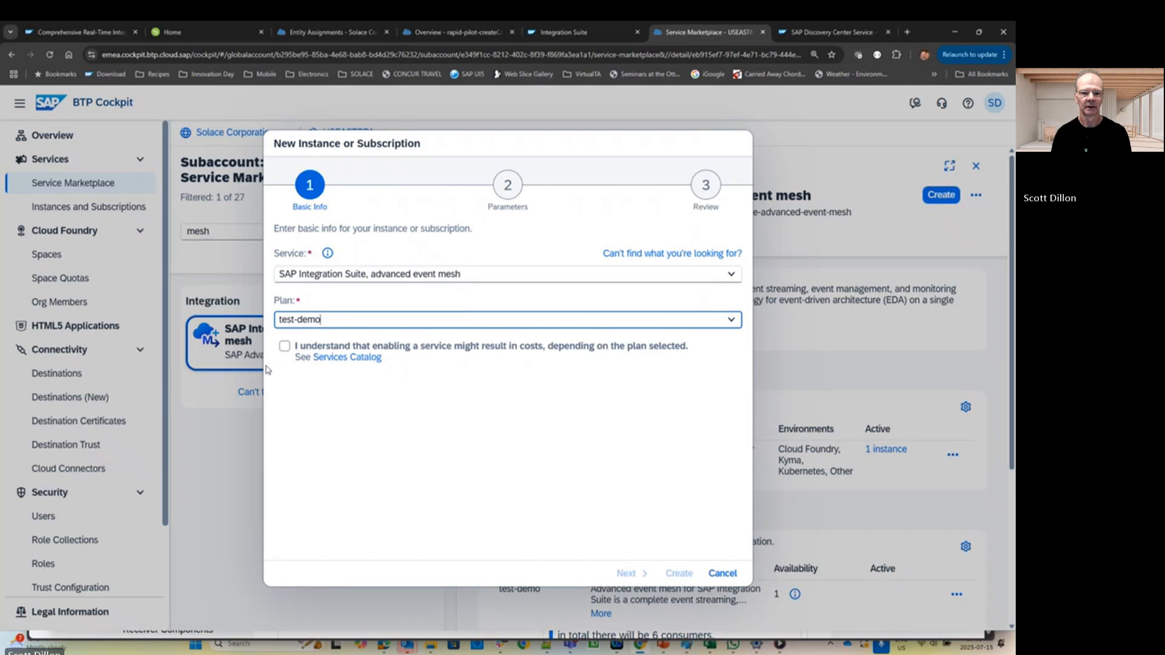
click(284, 346)
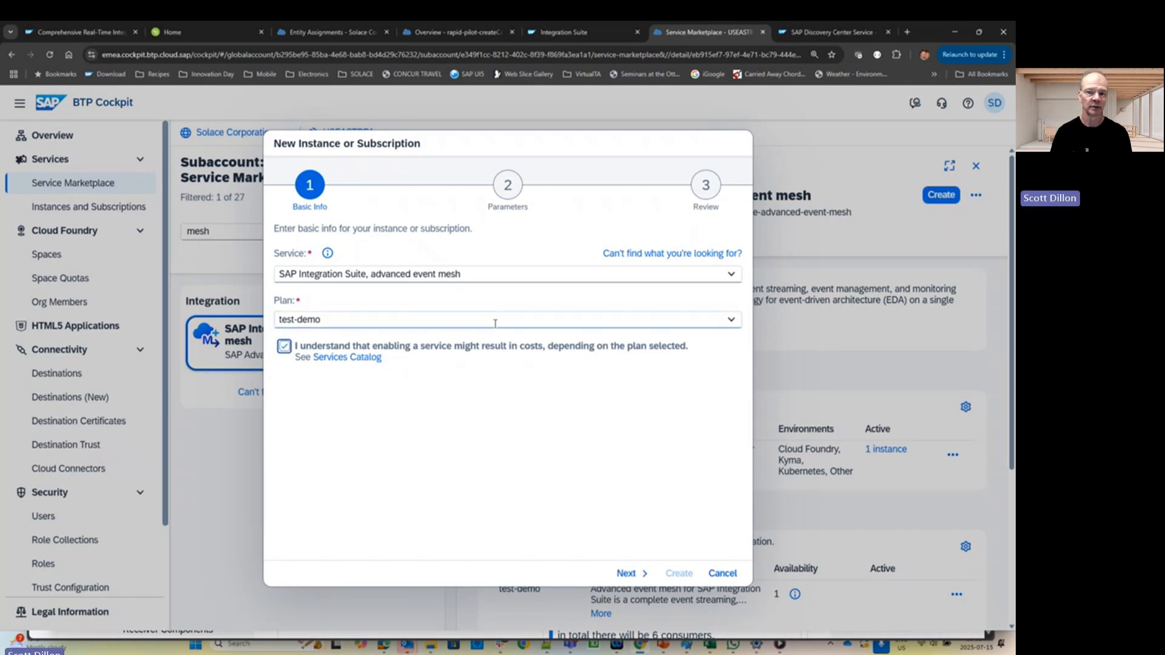
- Enter the admin user's e-mail address and submit the subscription
click(627, 573)
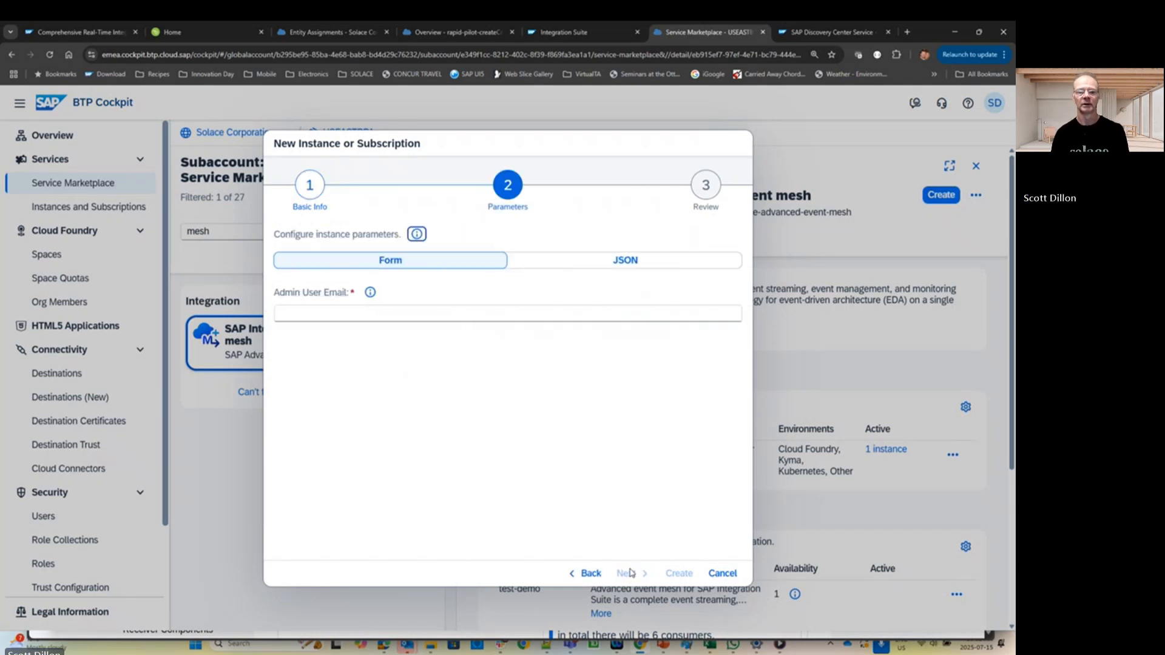
click(424, 314)
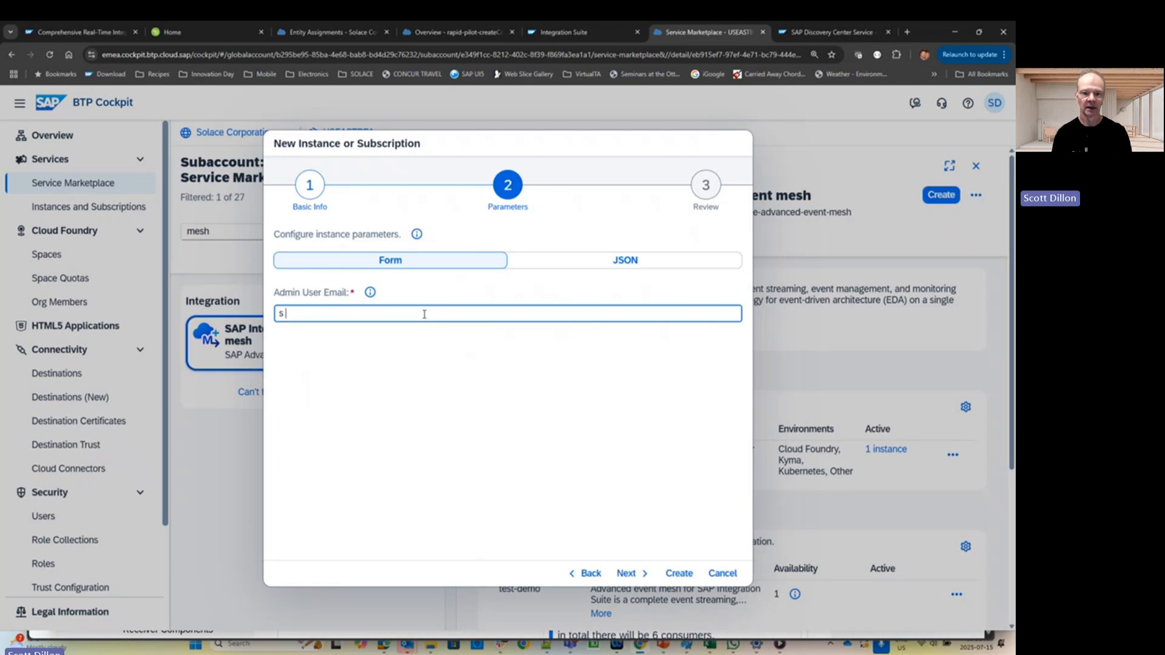
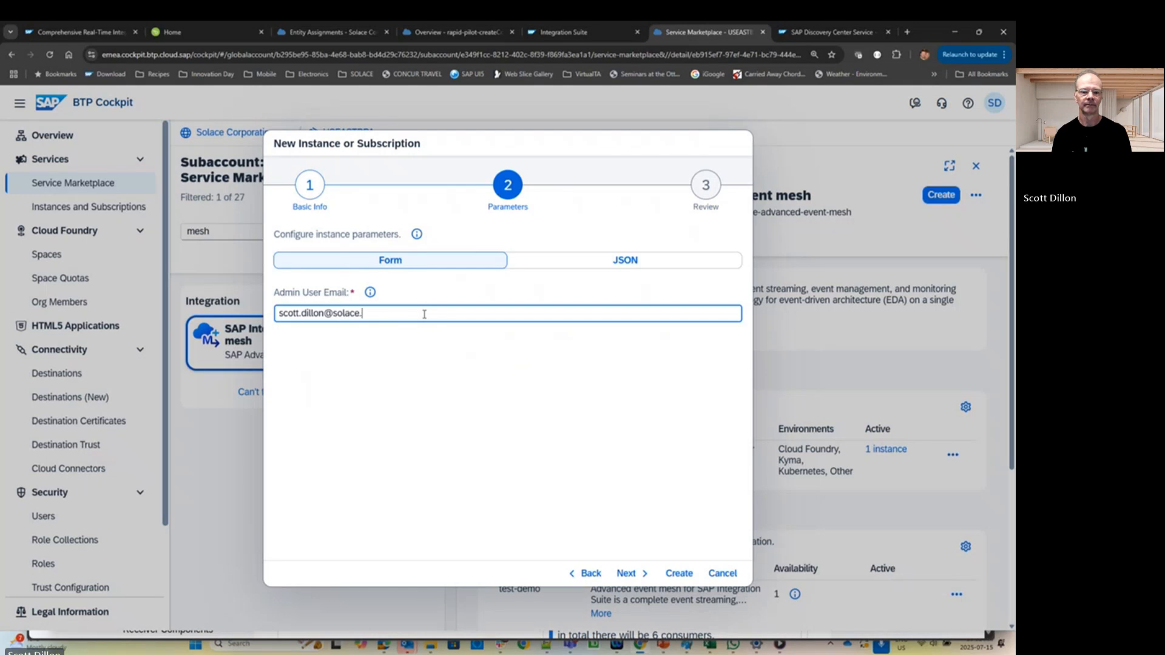
click(625, 573)
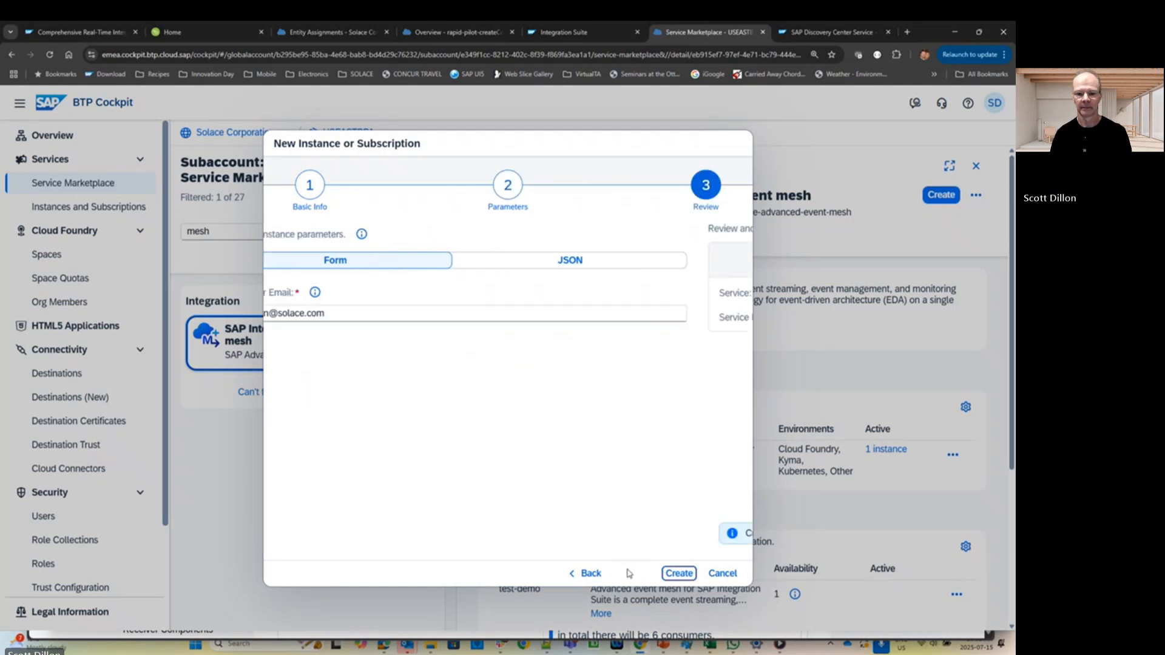
click(679, 573)
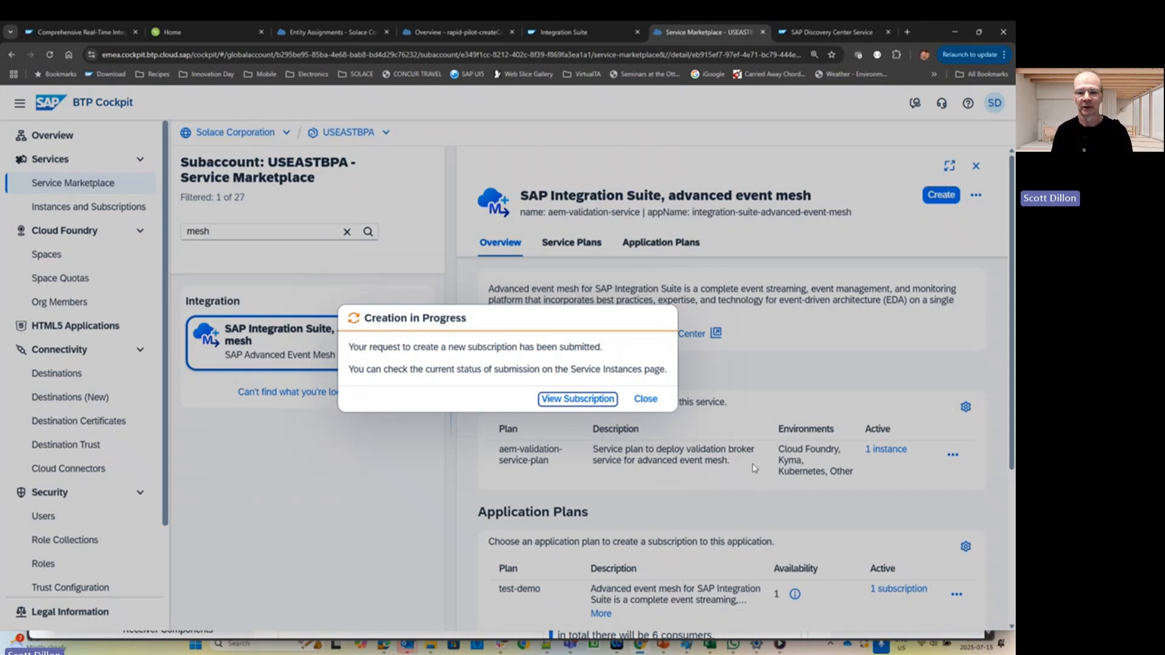
- Confirm the subscription is active and launch the advanced event mesh application
click(584, 399)
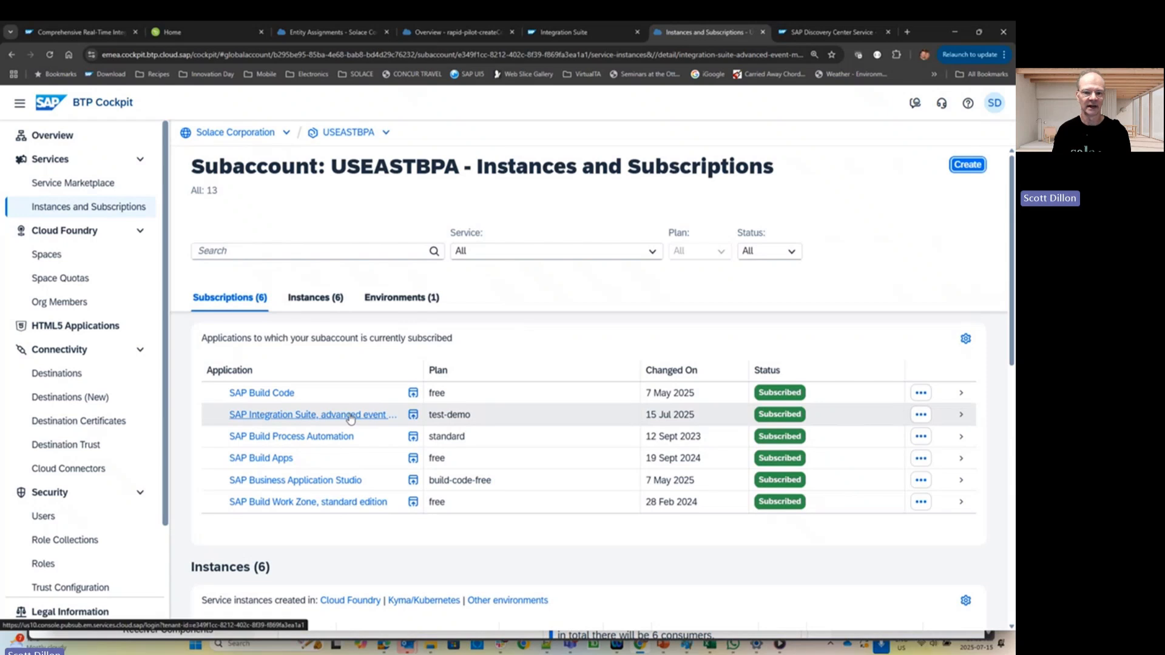
click(350, 416)
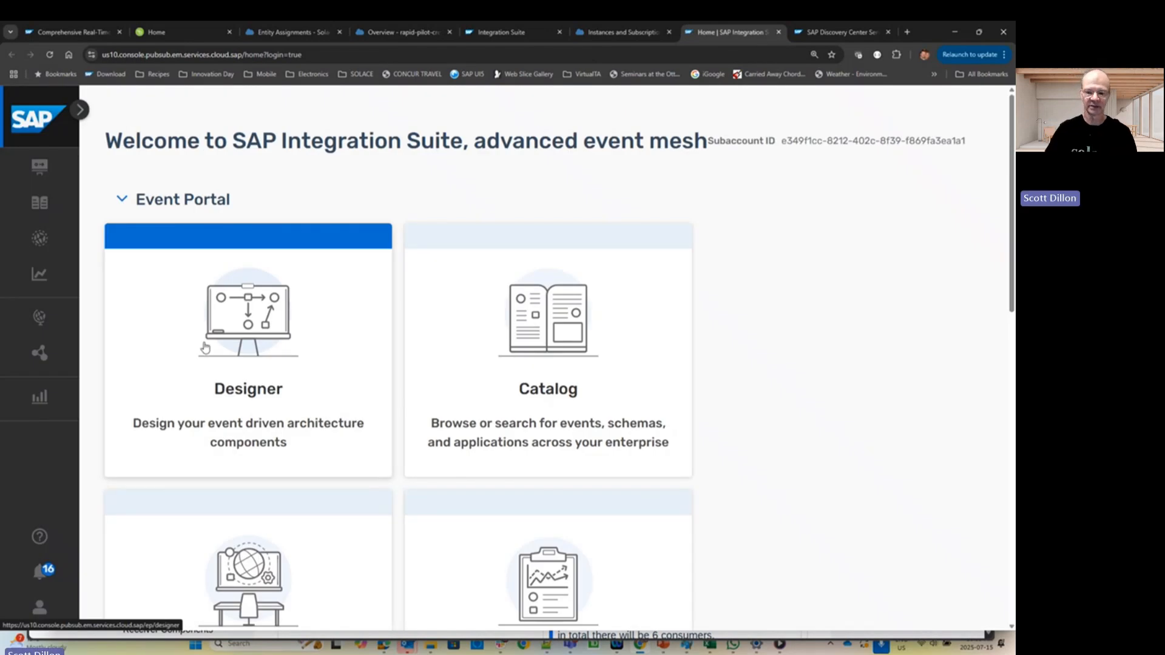
- Zoom the page out and start a new service in Cluster Manager
key(ctrl+minus)
key(ctrl+minus)
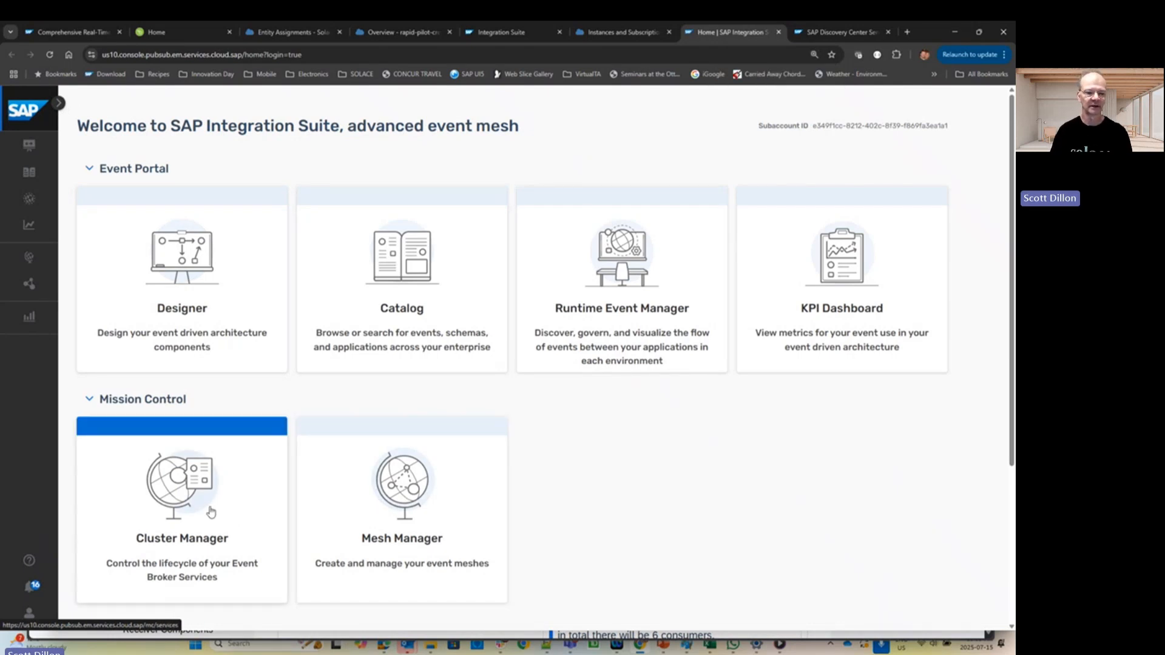
click(180, 514)
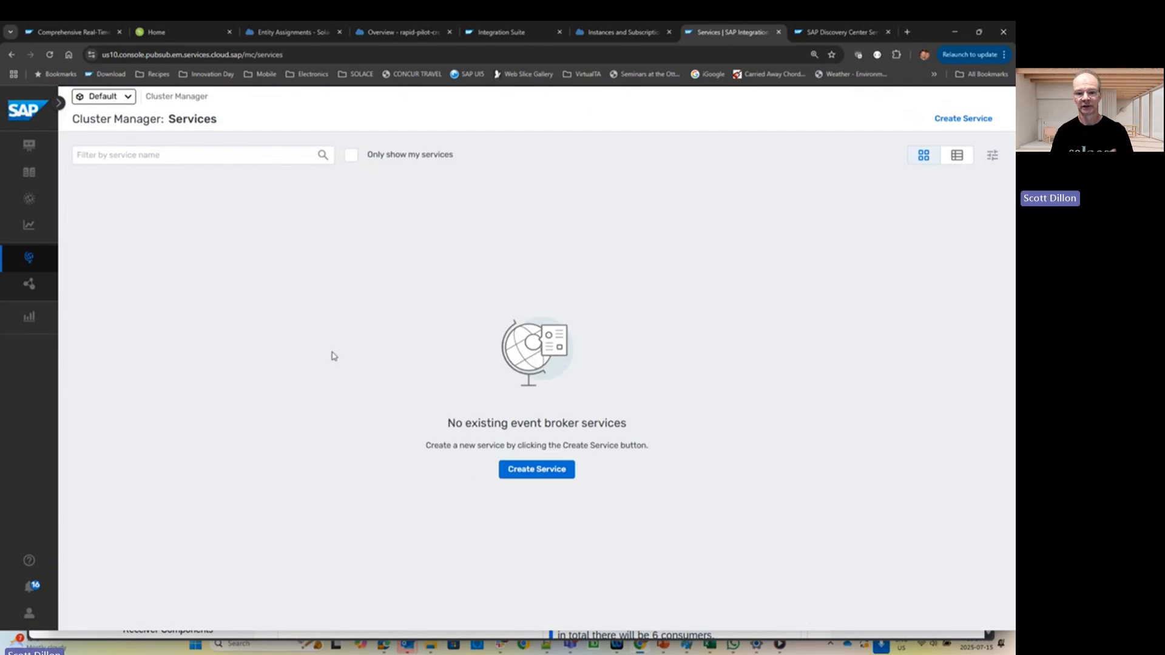
click(540, 473)
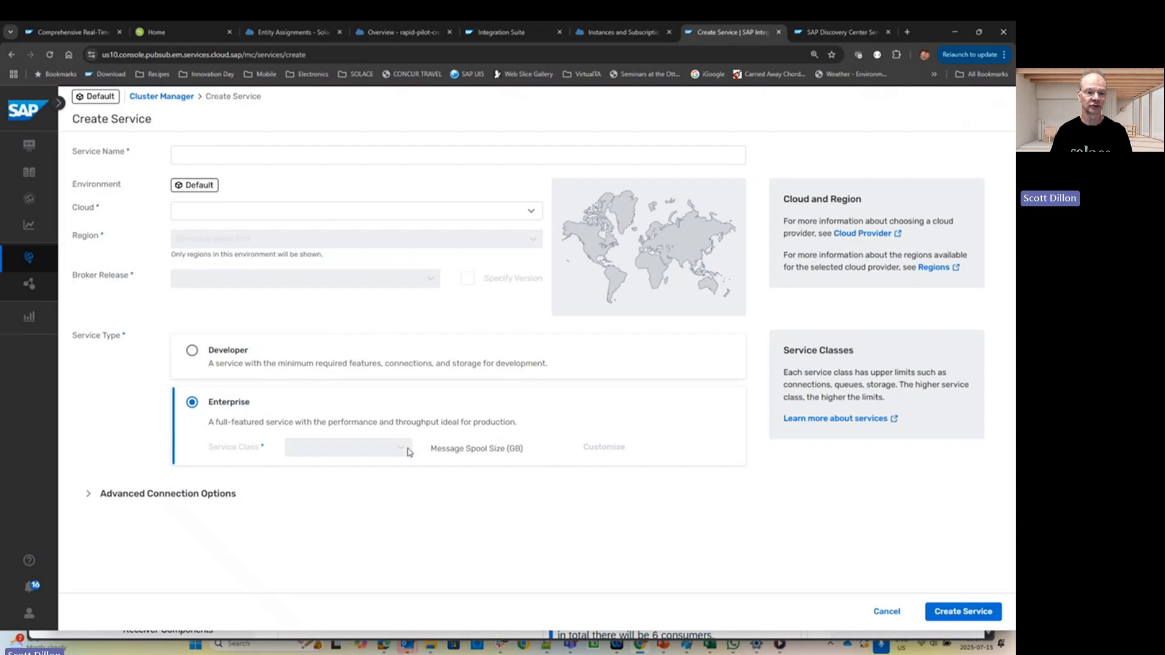
- Choose the Developer type, name the service TestService, and browse Google Cloud regions
click(192, 351)
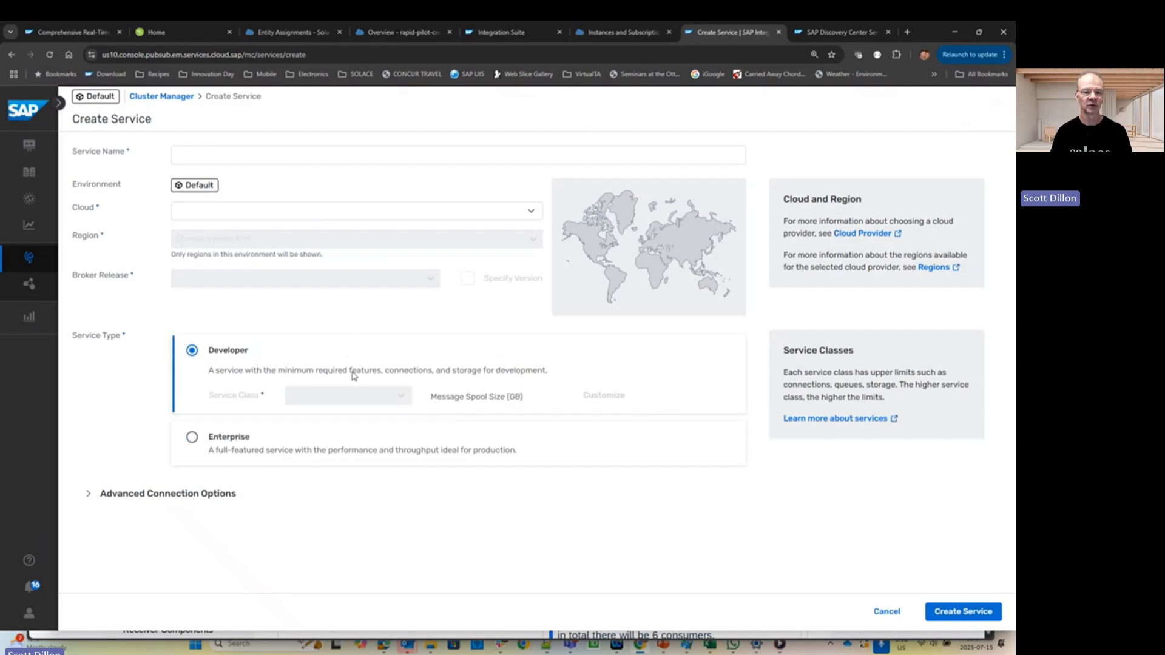
click(275, 153)
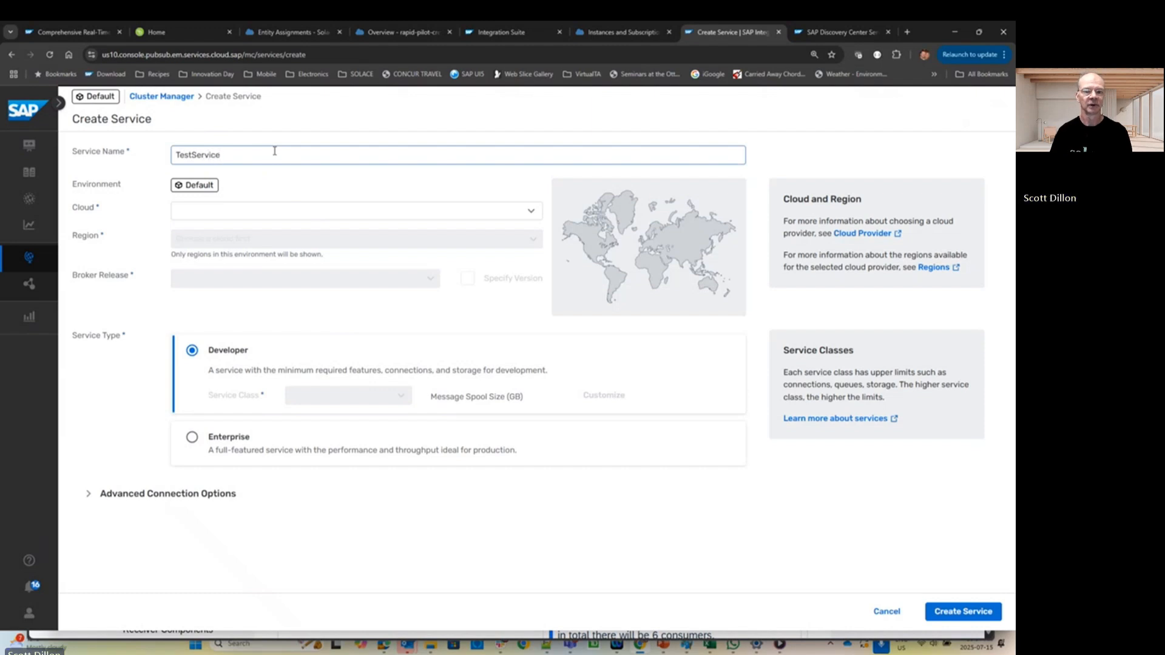
click(531, 211)
click(251, 258)
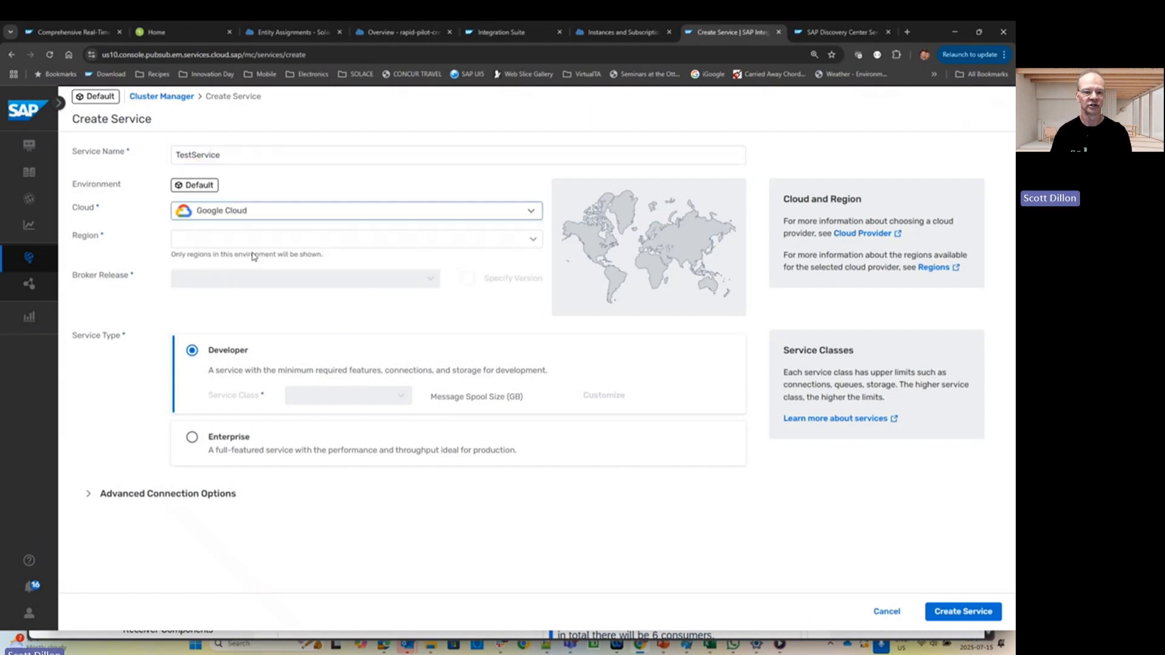
click(247, 240)
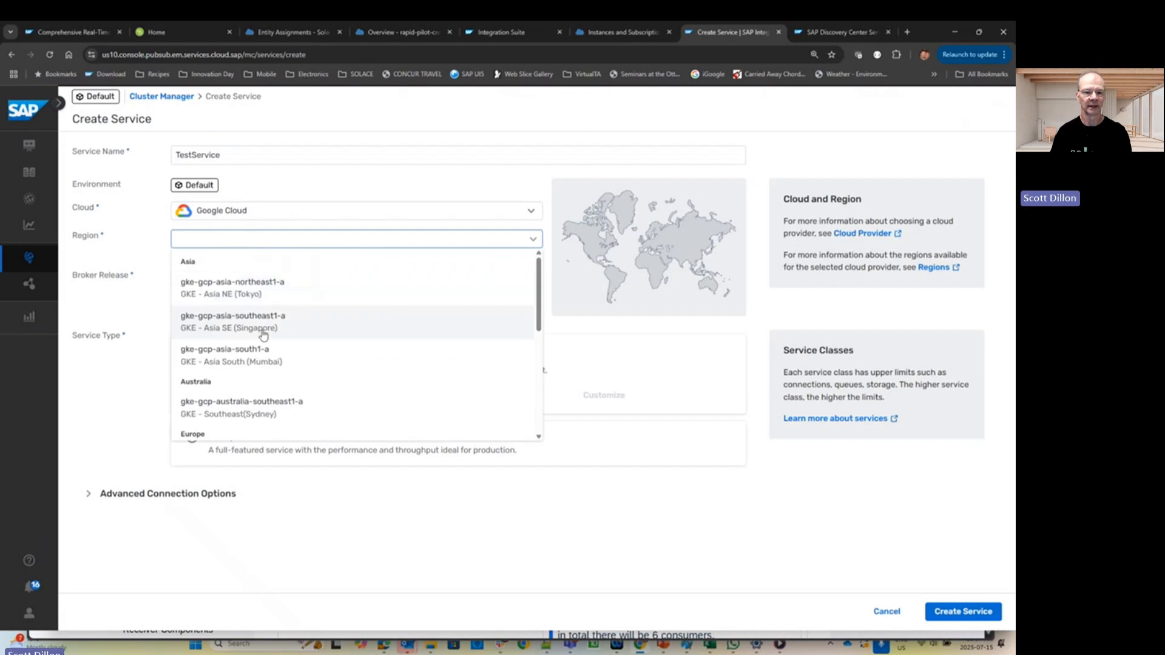
scroll(249, 403, down, 3)
scroll(249, 407, down, 2)
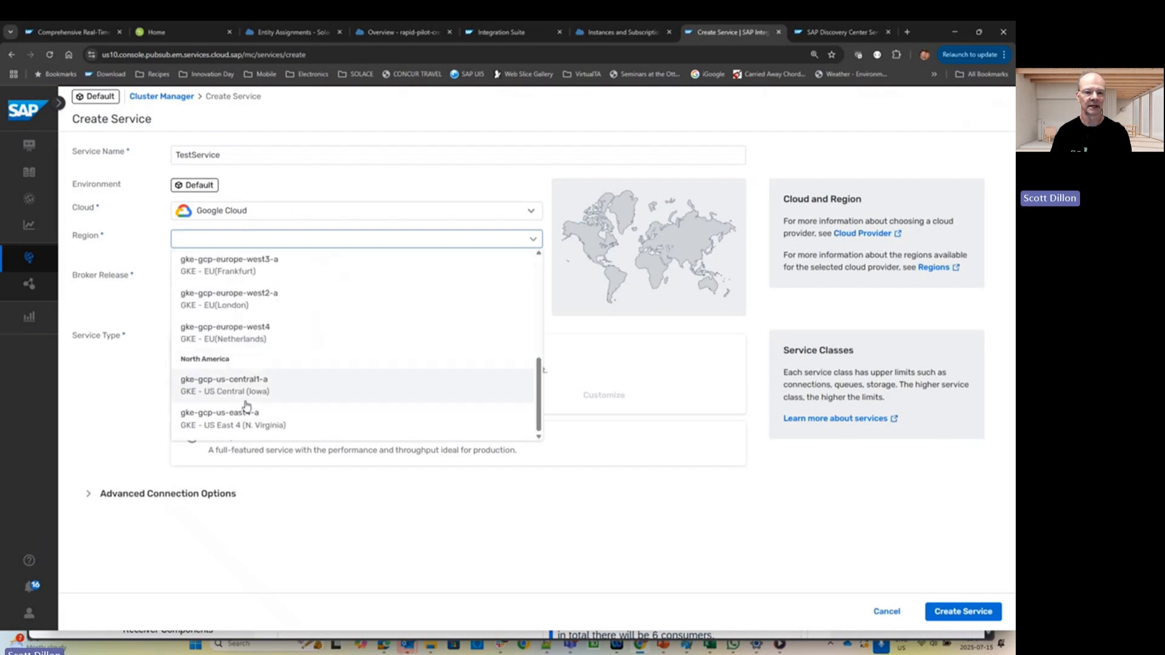
scroll(259, 364, up, 4)
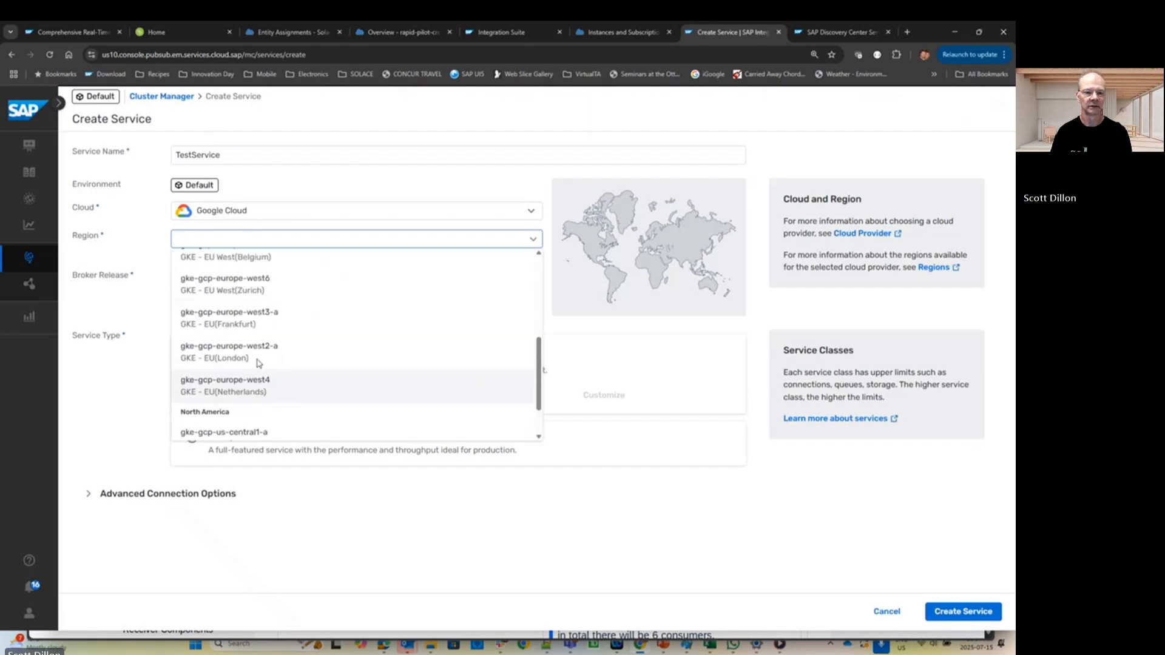
scroll(258, 364, up, 2)
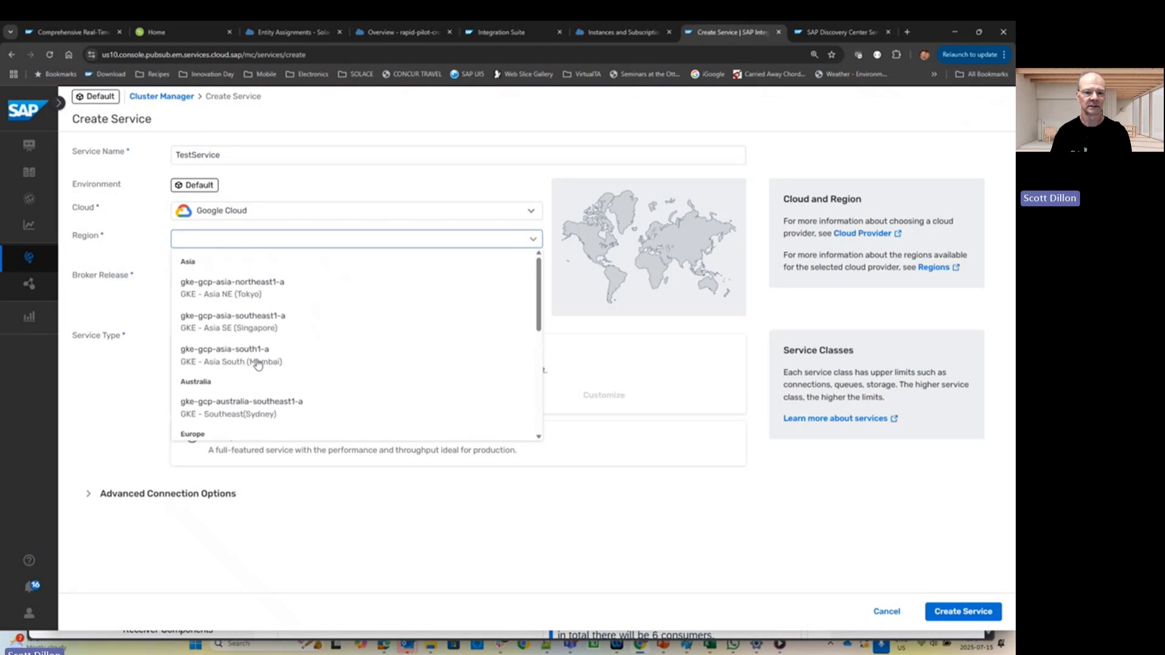
scroll(260, 370, down, 5)
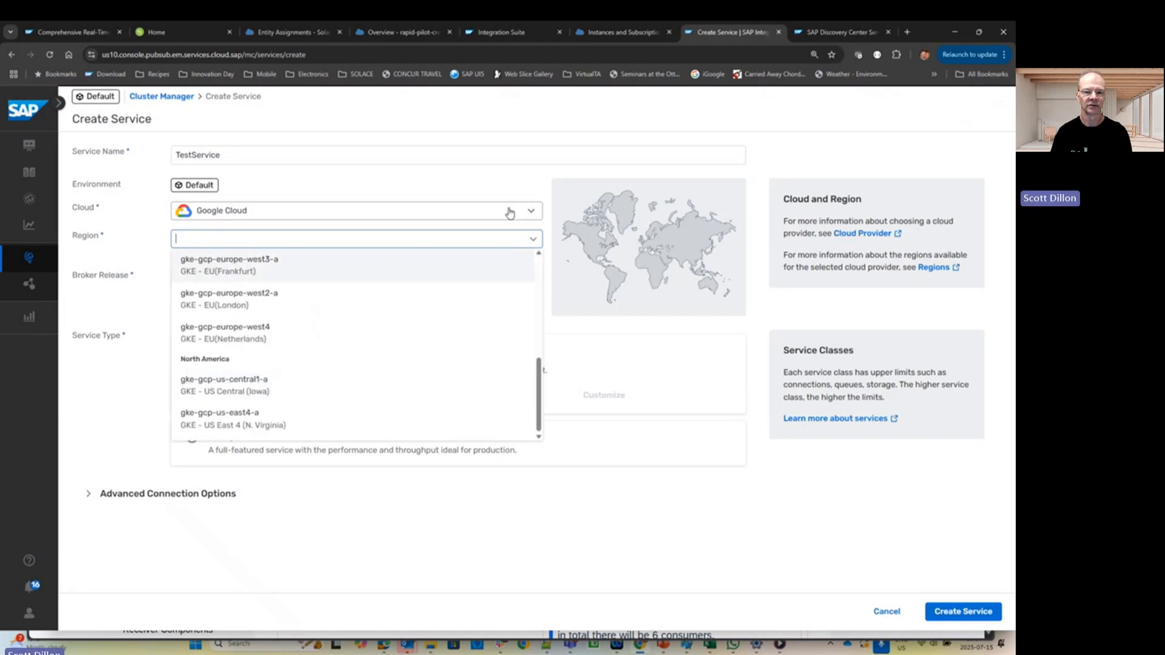
- Switch the cloud to Amazon Web Services with region eks-ca-central-1a
click(529, 211)
click(249, 235)
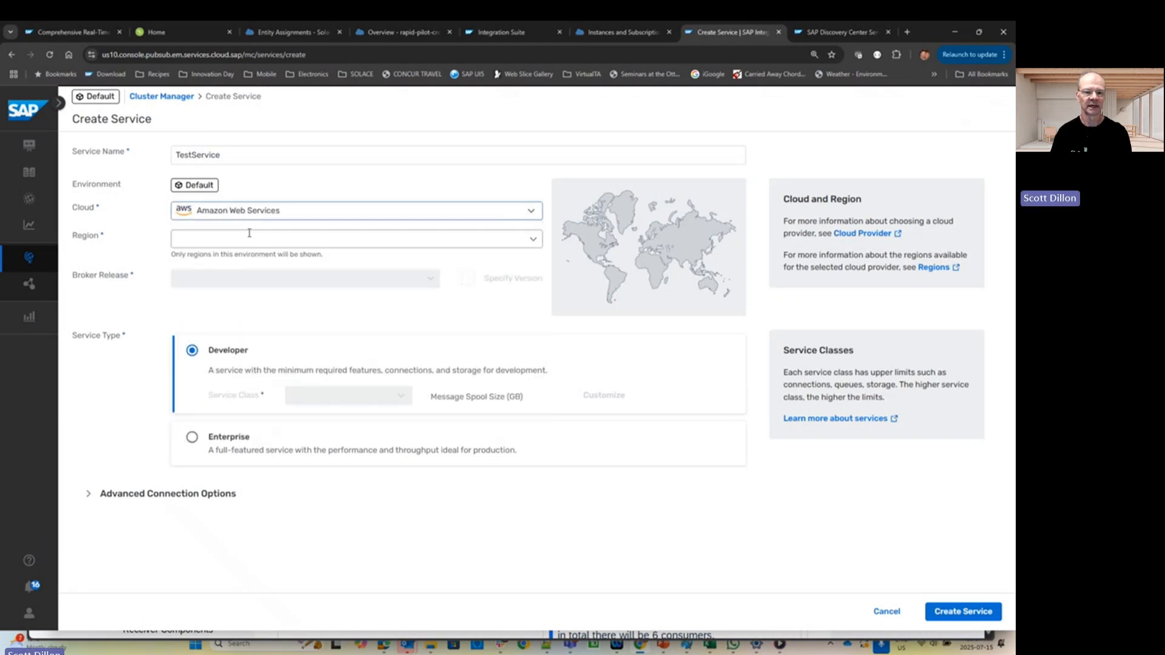
click(531, 238)
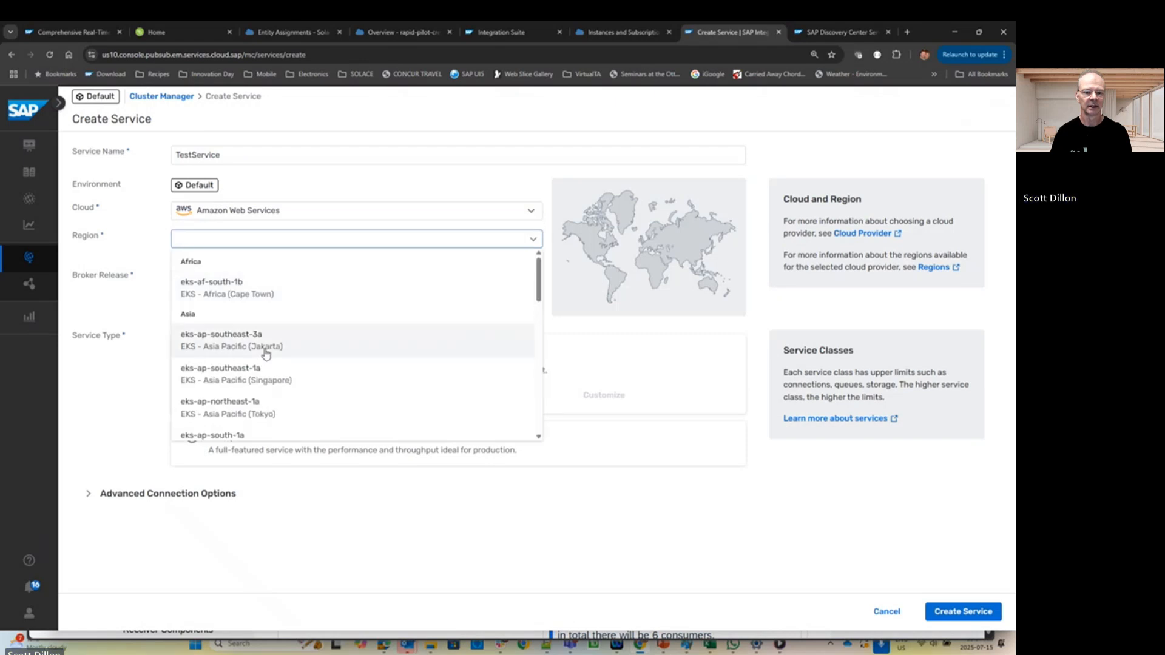
scroll(262, 352, down, 3)
scroll(267, 363, down, 5)
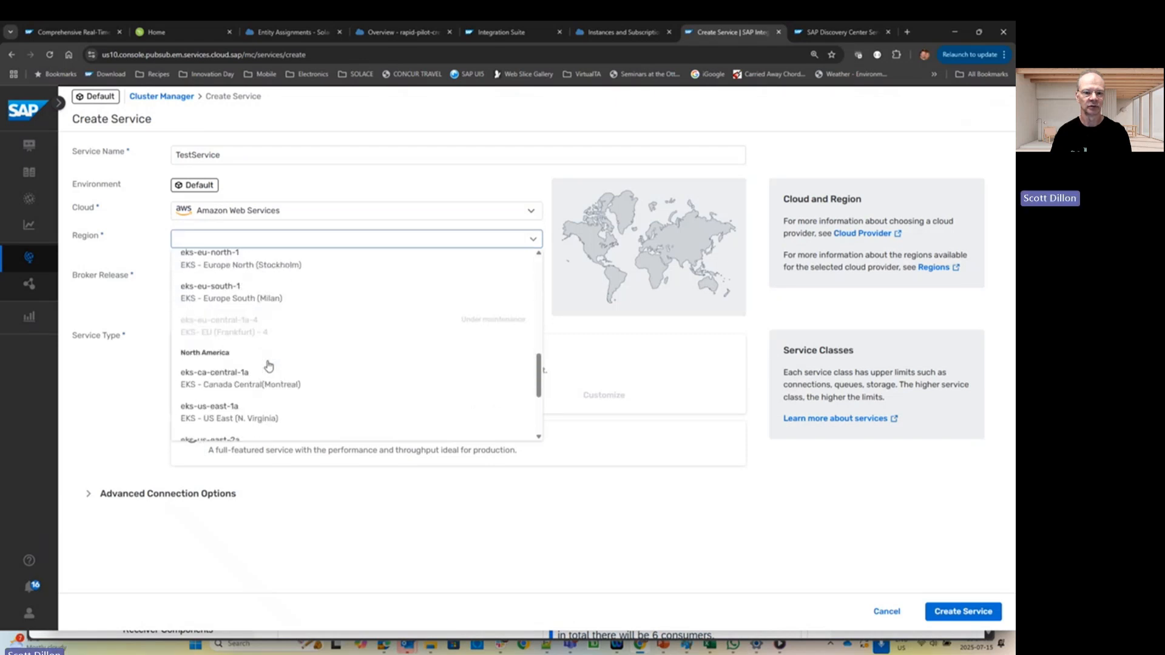
click(243, 373)
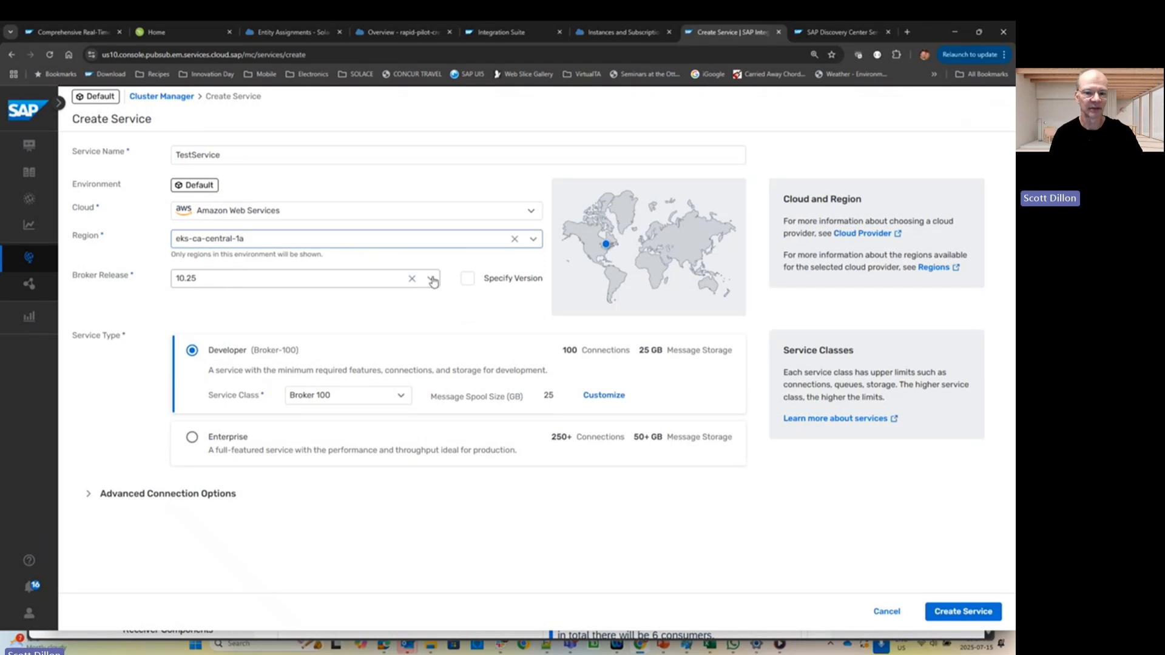
- Check the Broker 100 service class, then switch the type to Enterprise
click(404, 400)
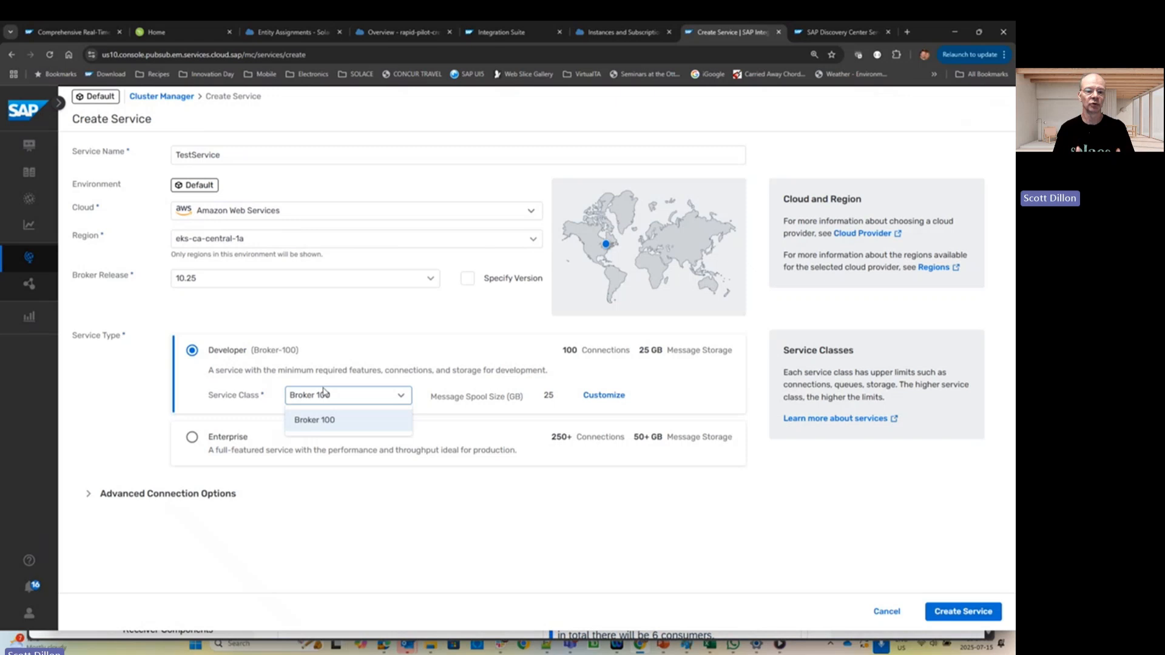
click(190, 439)
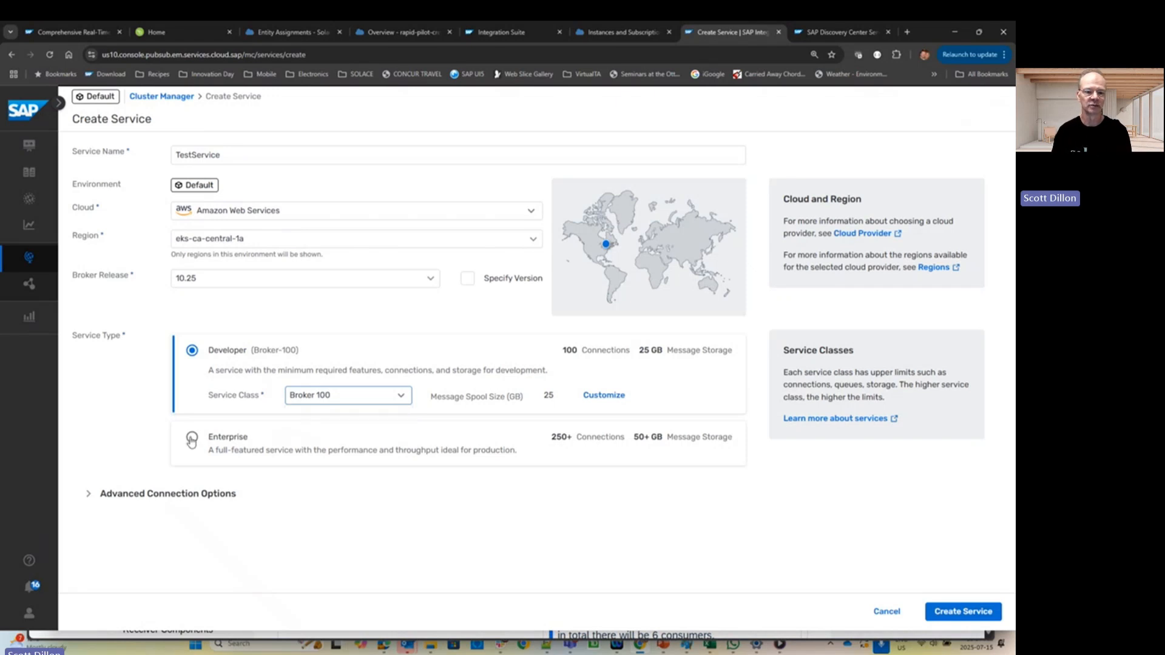
click(192, 438)
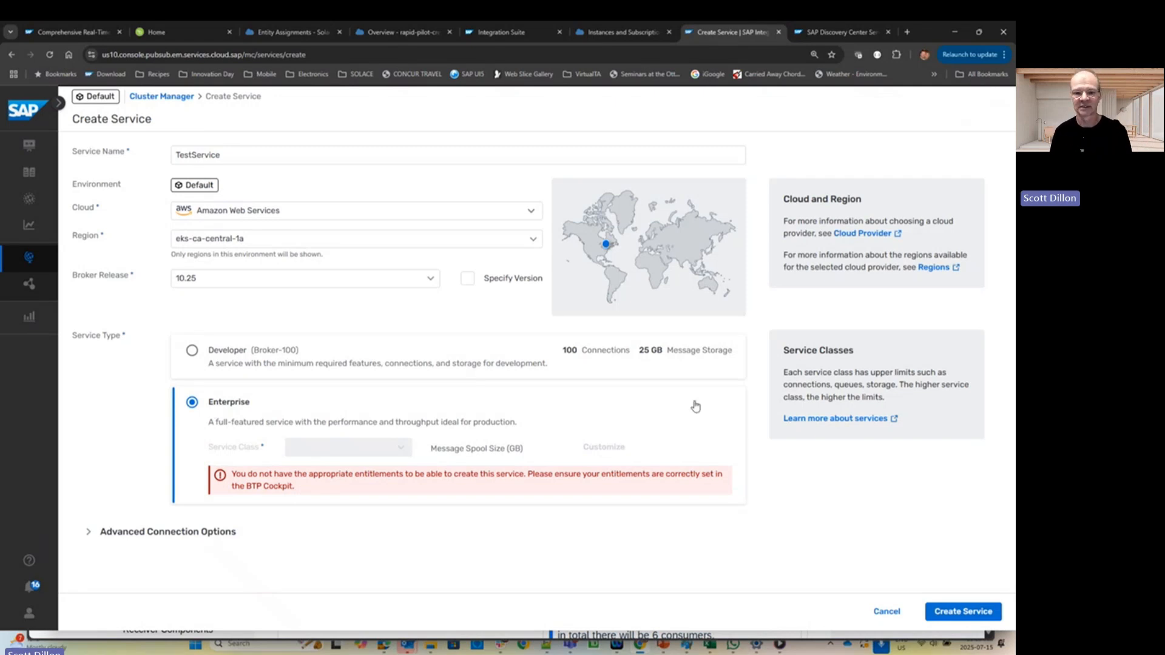
- Return to Developer (Broker 100, 25 GB spool) and create the TestService broker
click(192, 352)
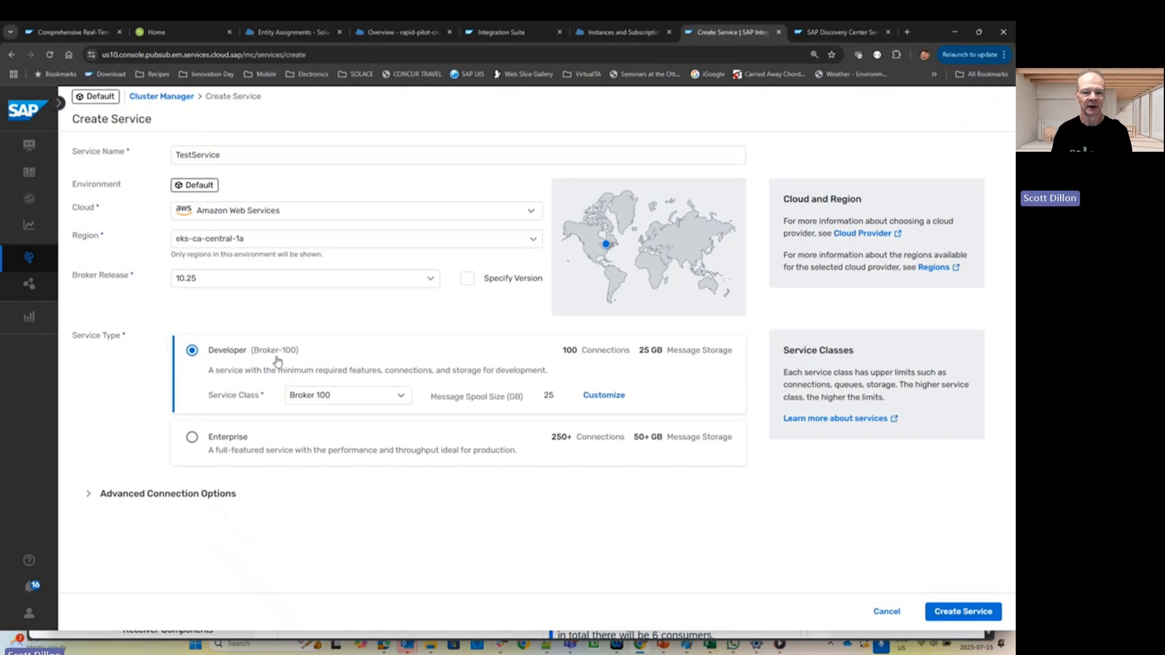
click(965, 611)
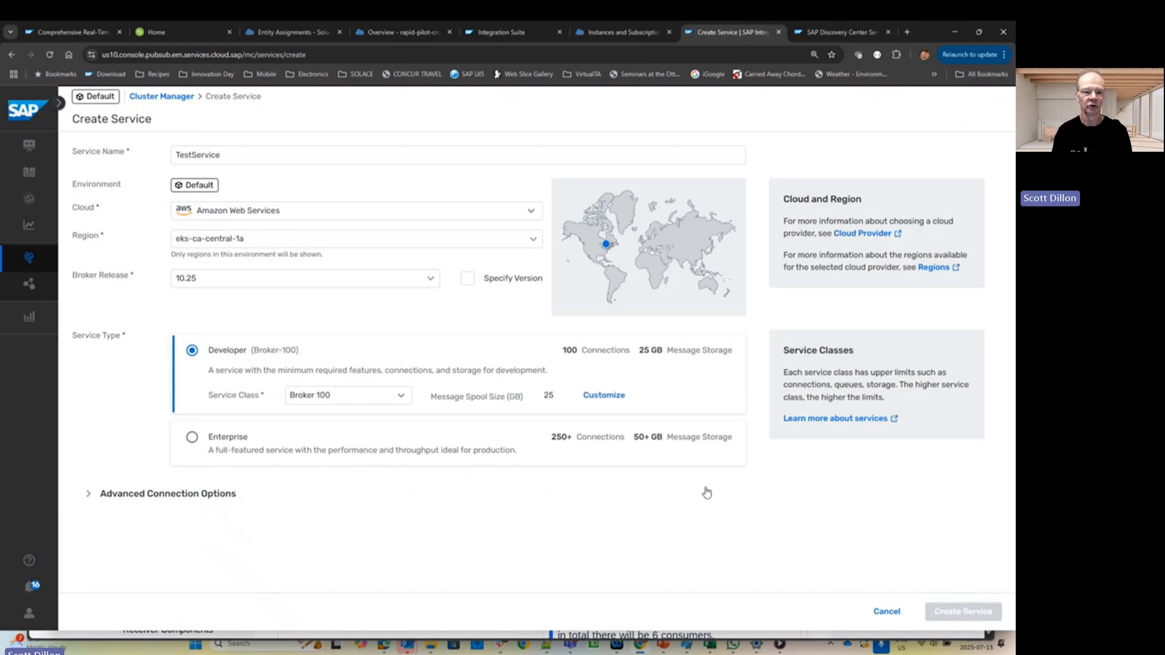